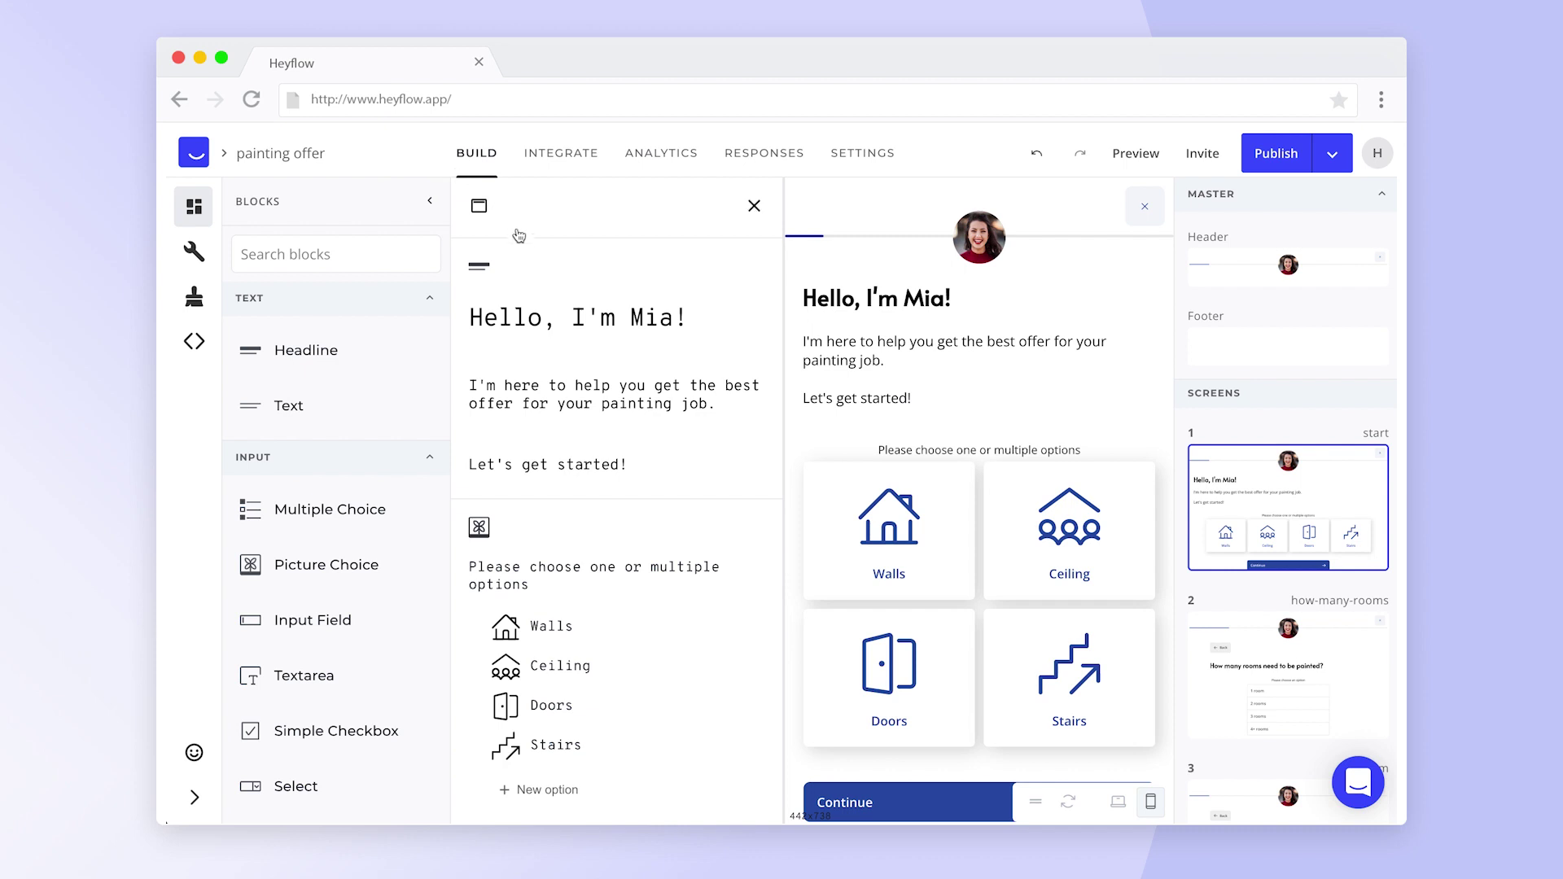
- Select the welcome headline block and set its Appearance background to the blue swatch
click(532, 282)
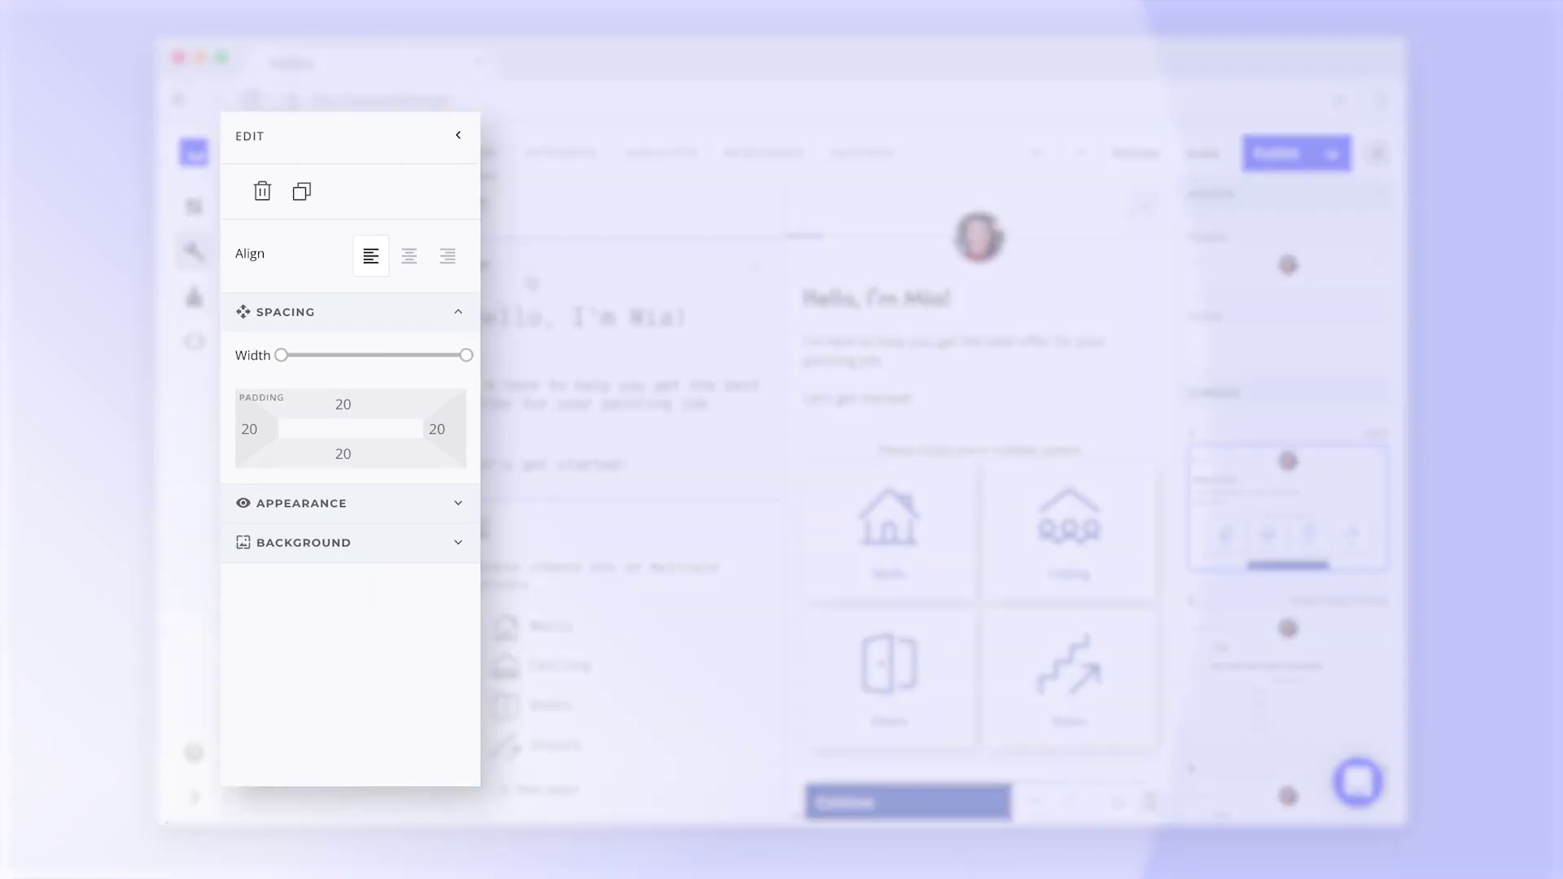
click(416, 503)
click(383, 641)
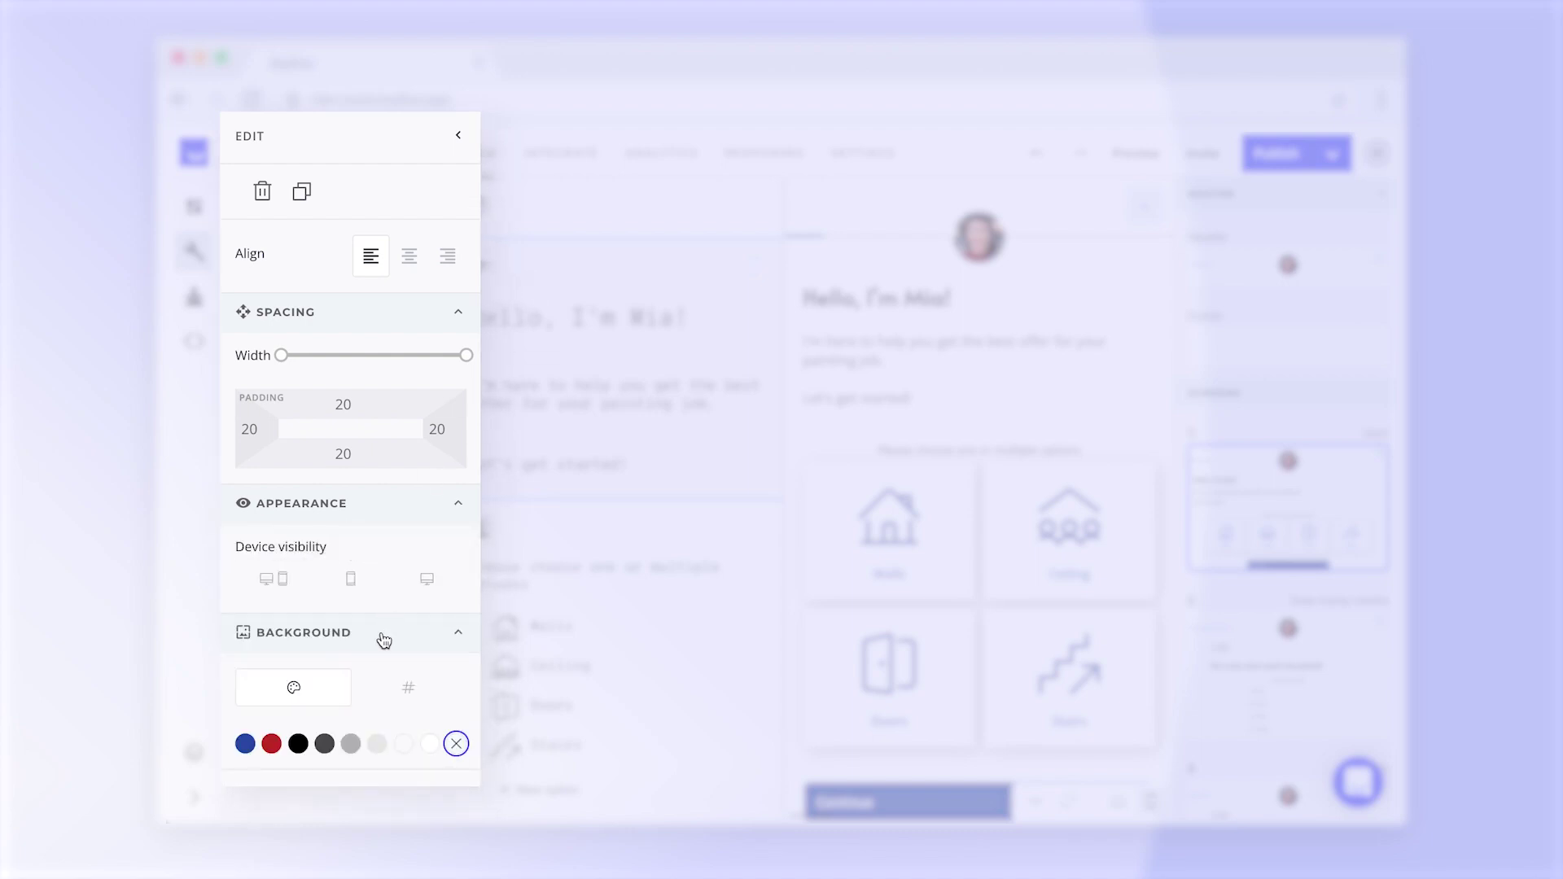
click(245, 744)
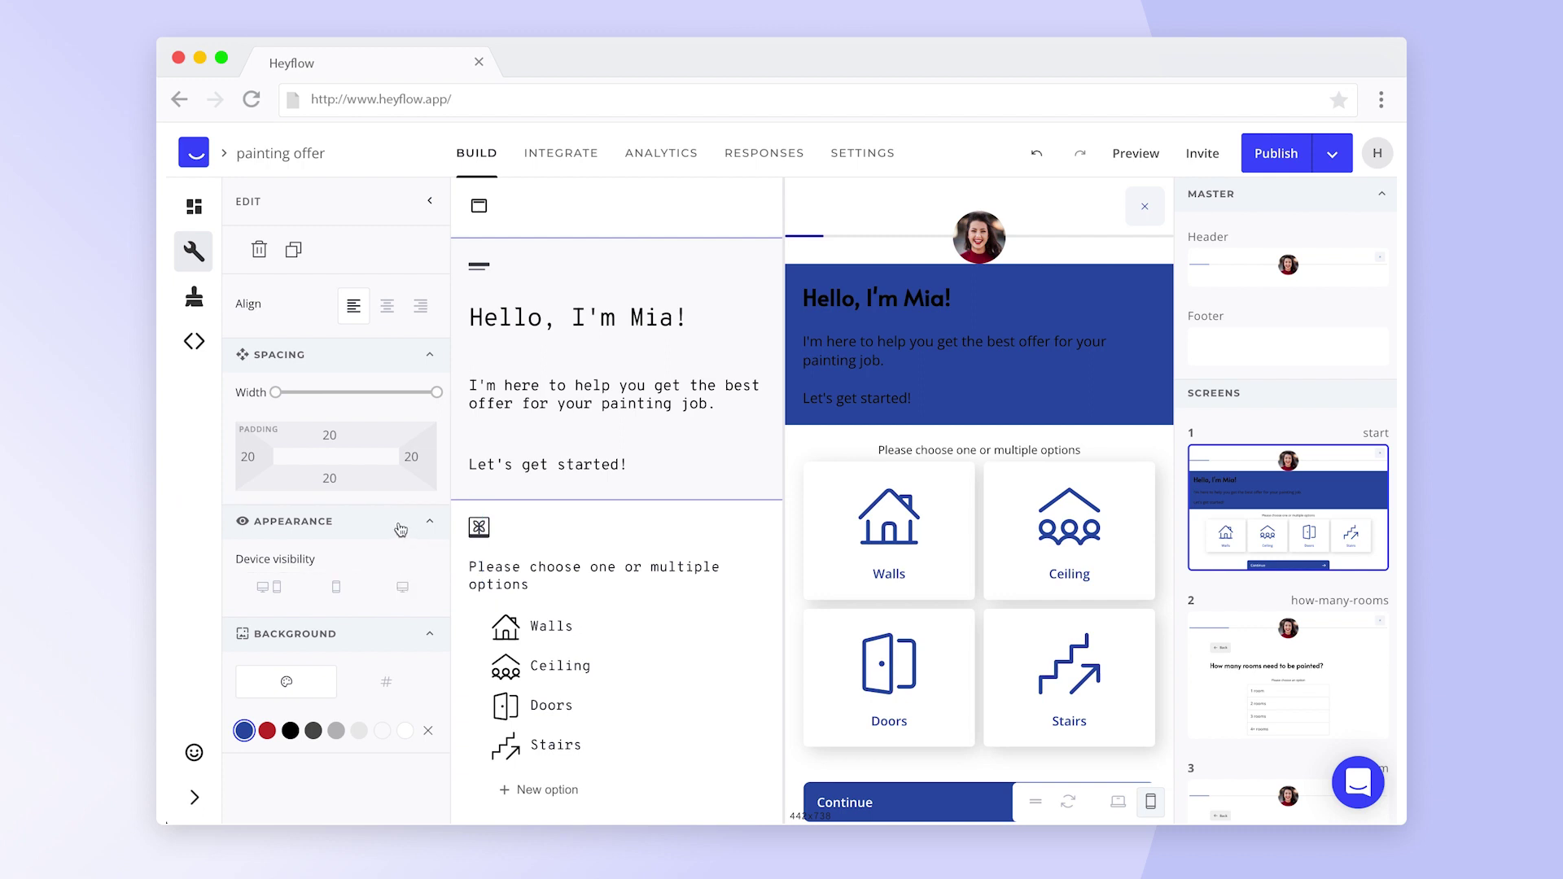
- Keep the welcome text left-aligned and recolour all of it light grey
click(389, 309)
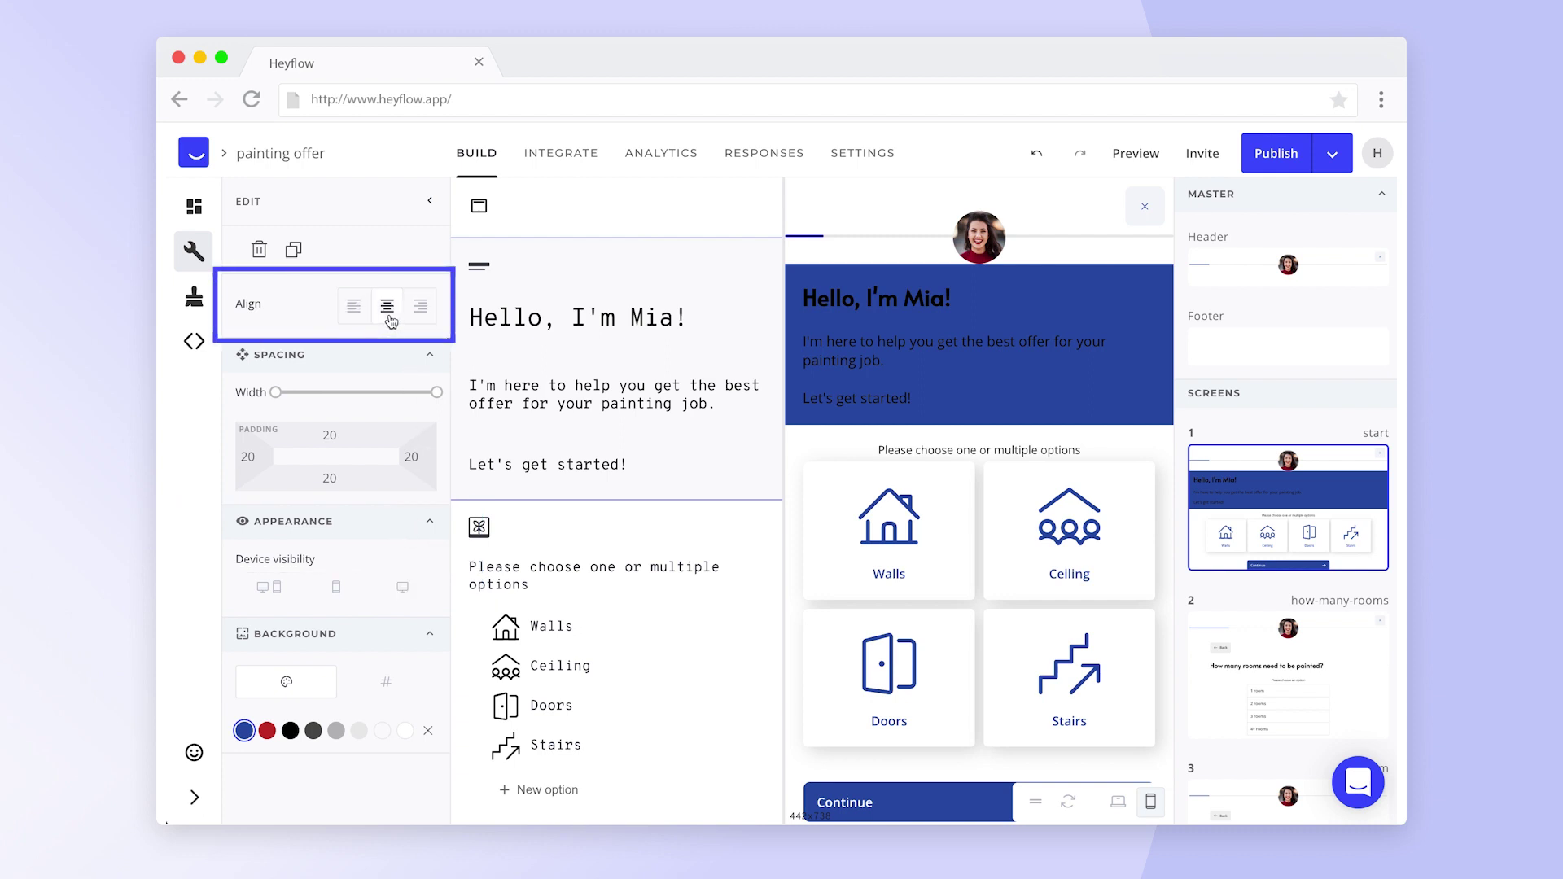
click(354, 306)
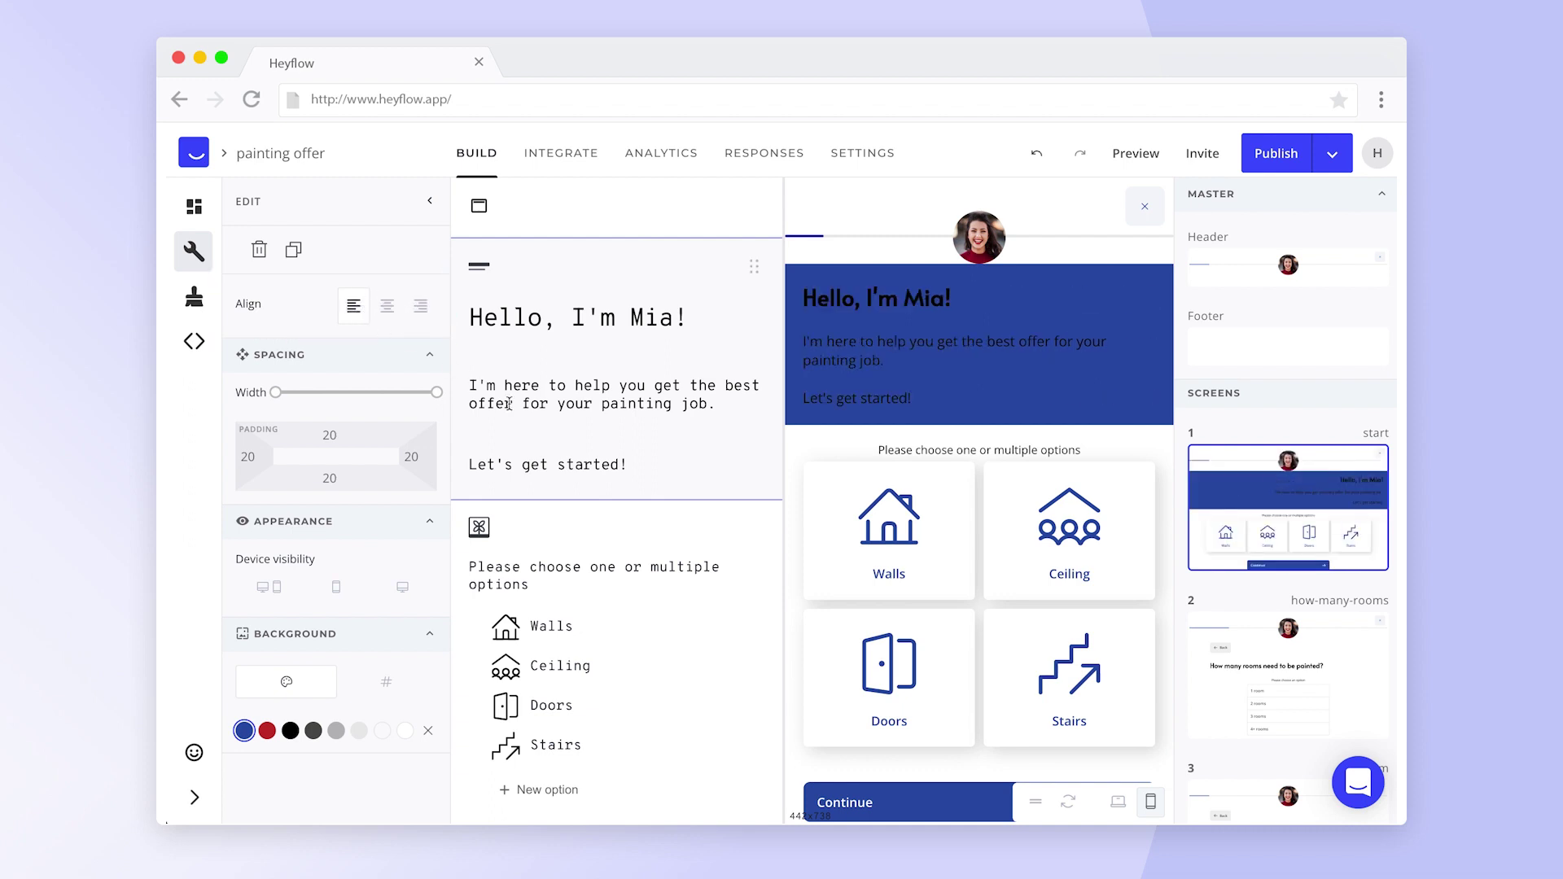
drag(628, 461, 474, 319)
click(643, 285)
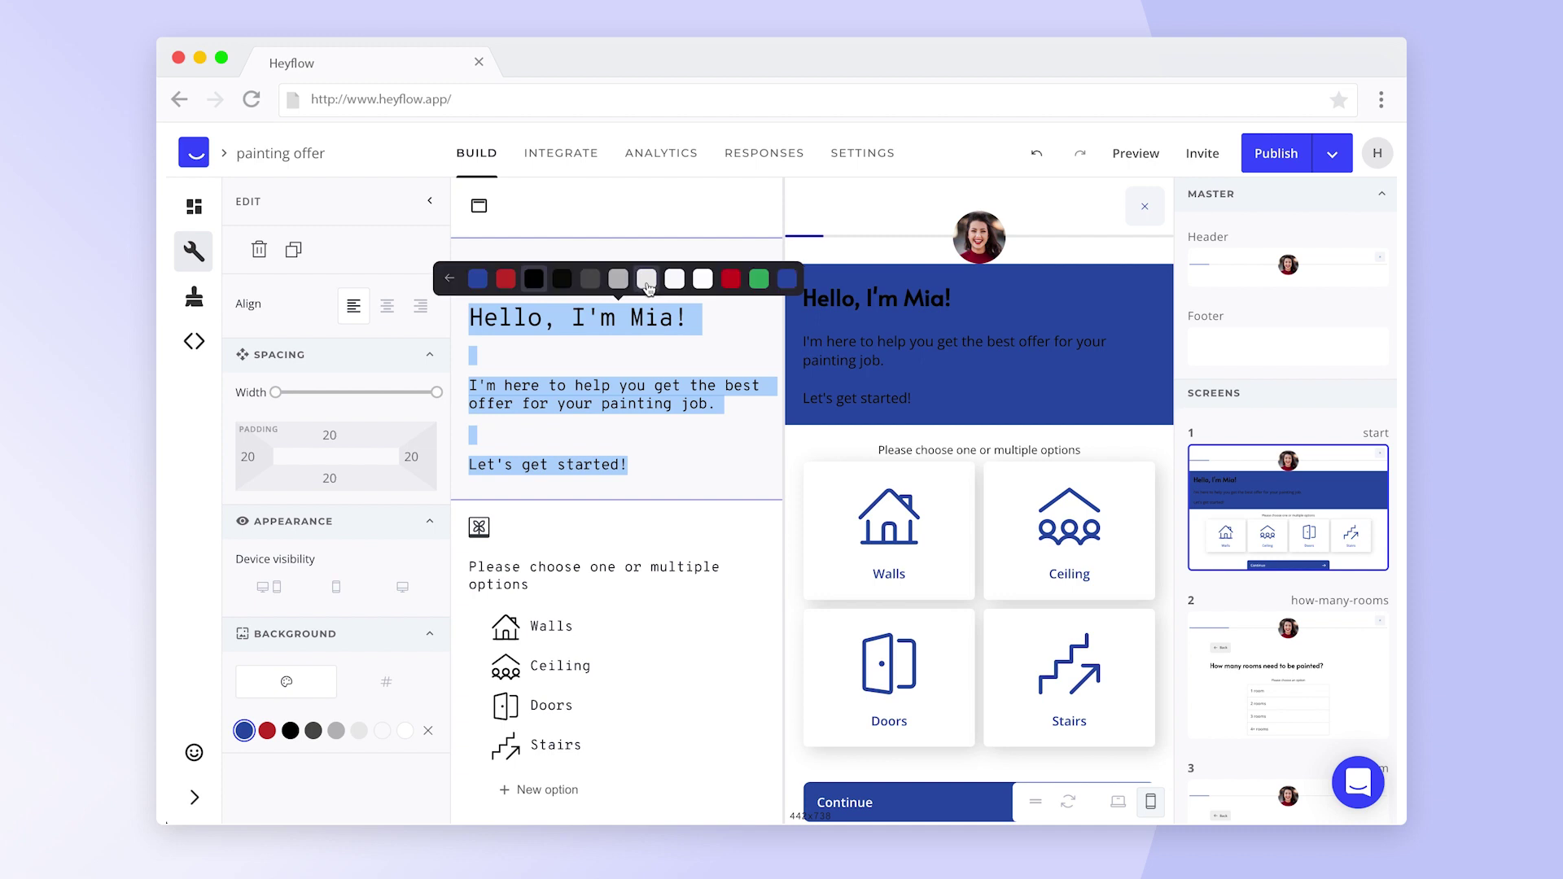
click(648, 280)
click(648, 355)
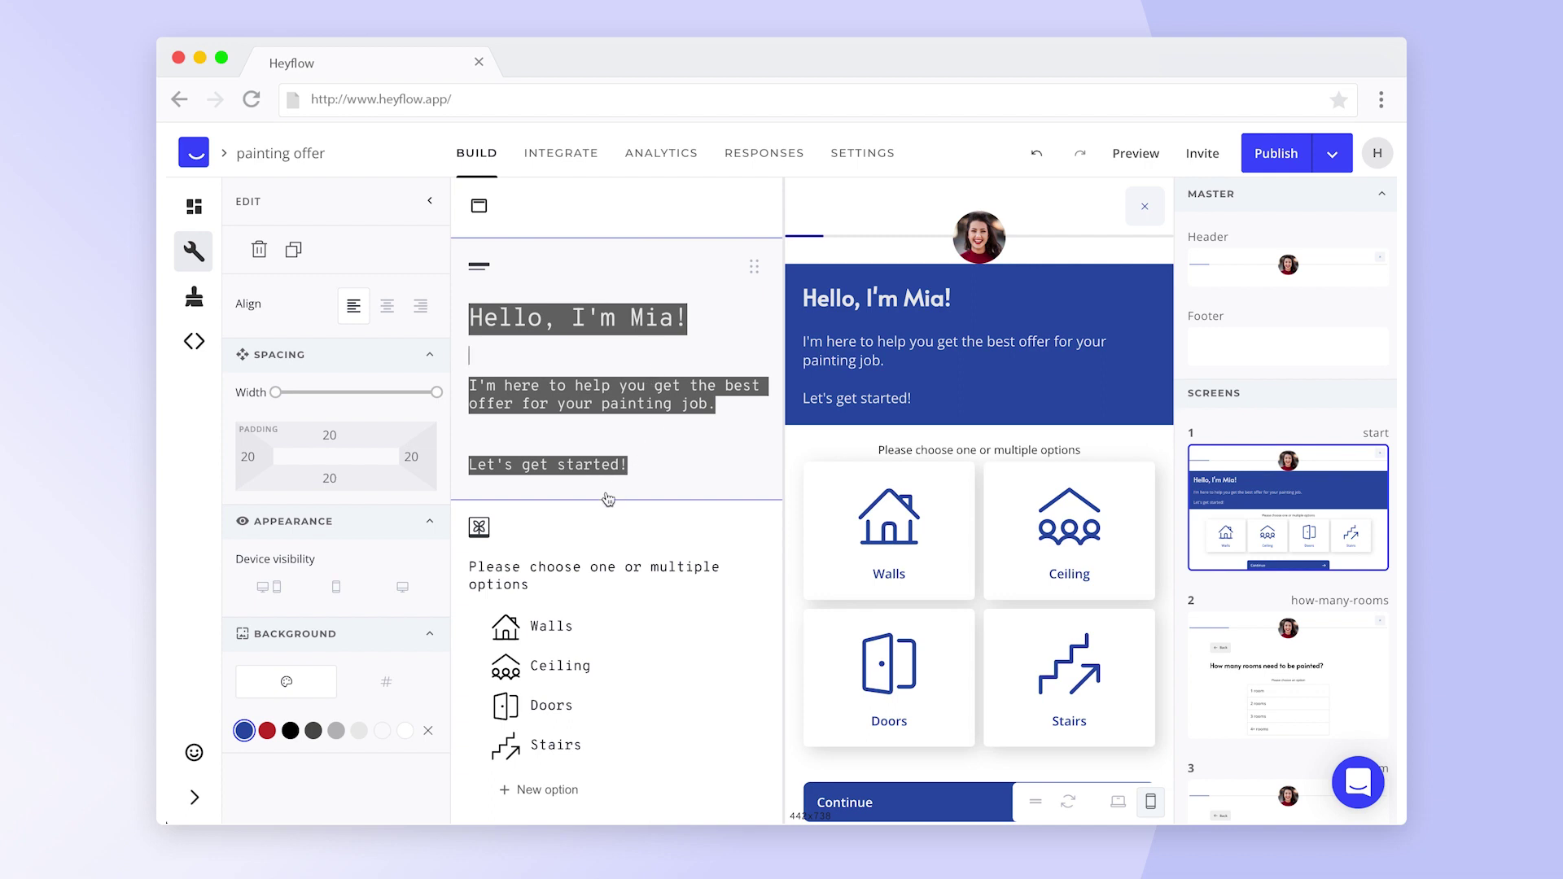
click(532, 534)
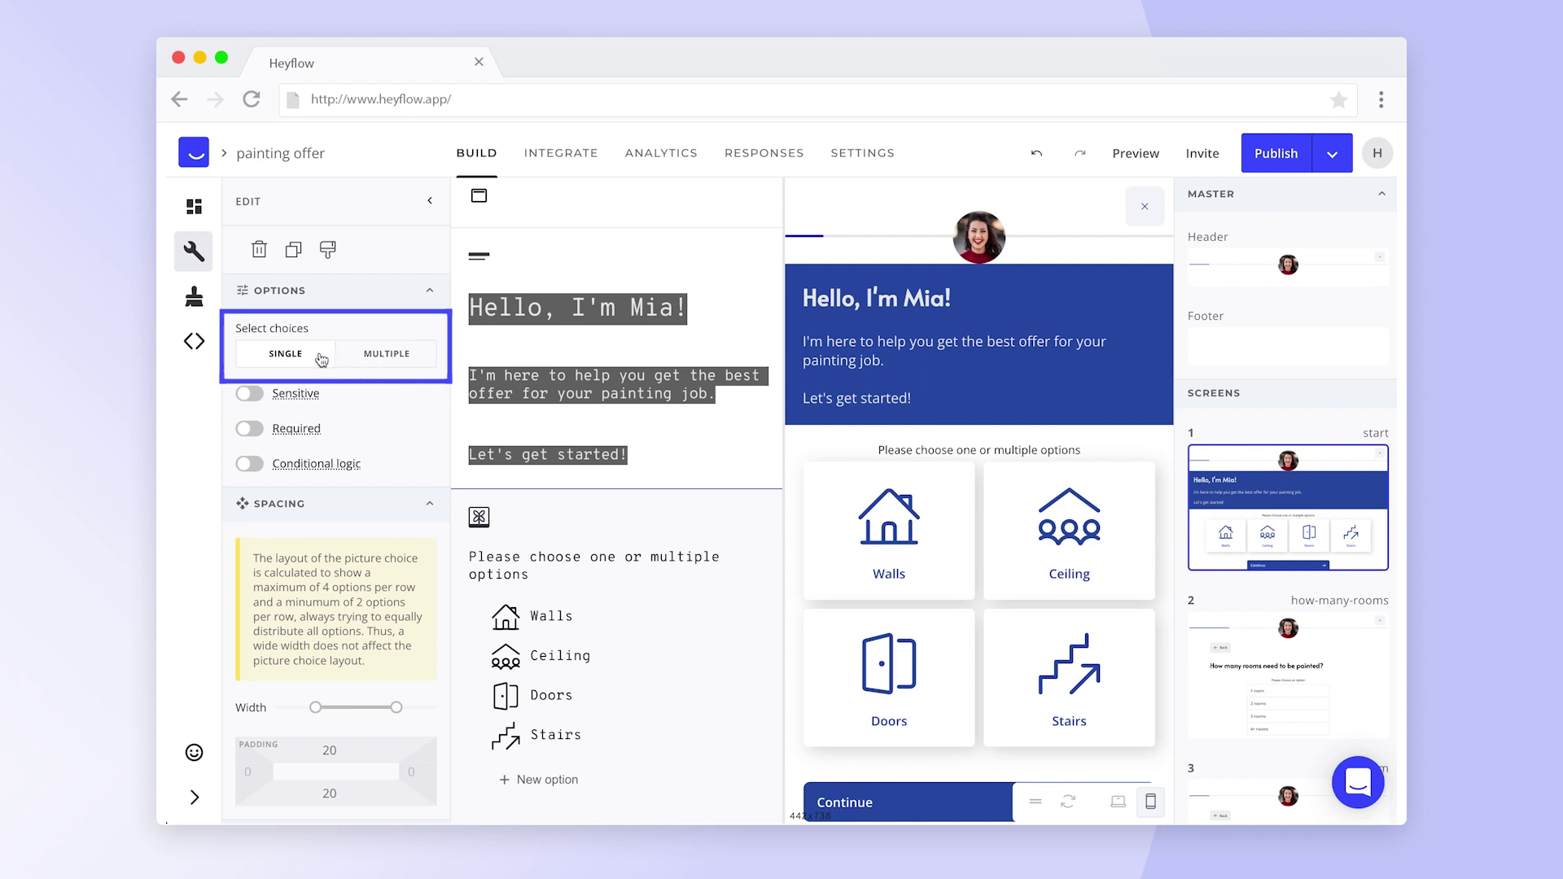
- Allow multiple picture choices, requiring a minimum of 1 and a maximum of 2 selections
click(357, 359)
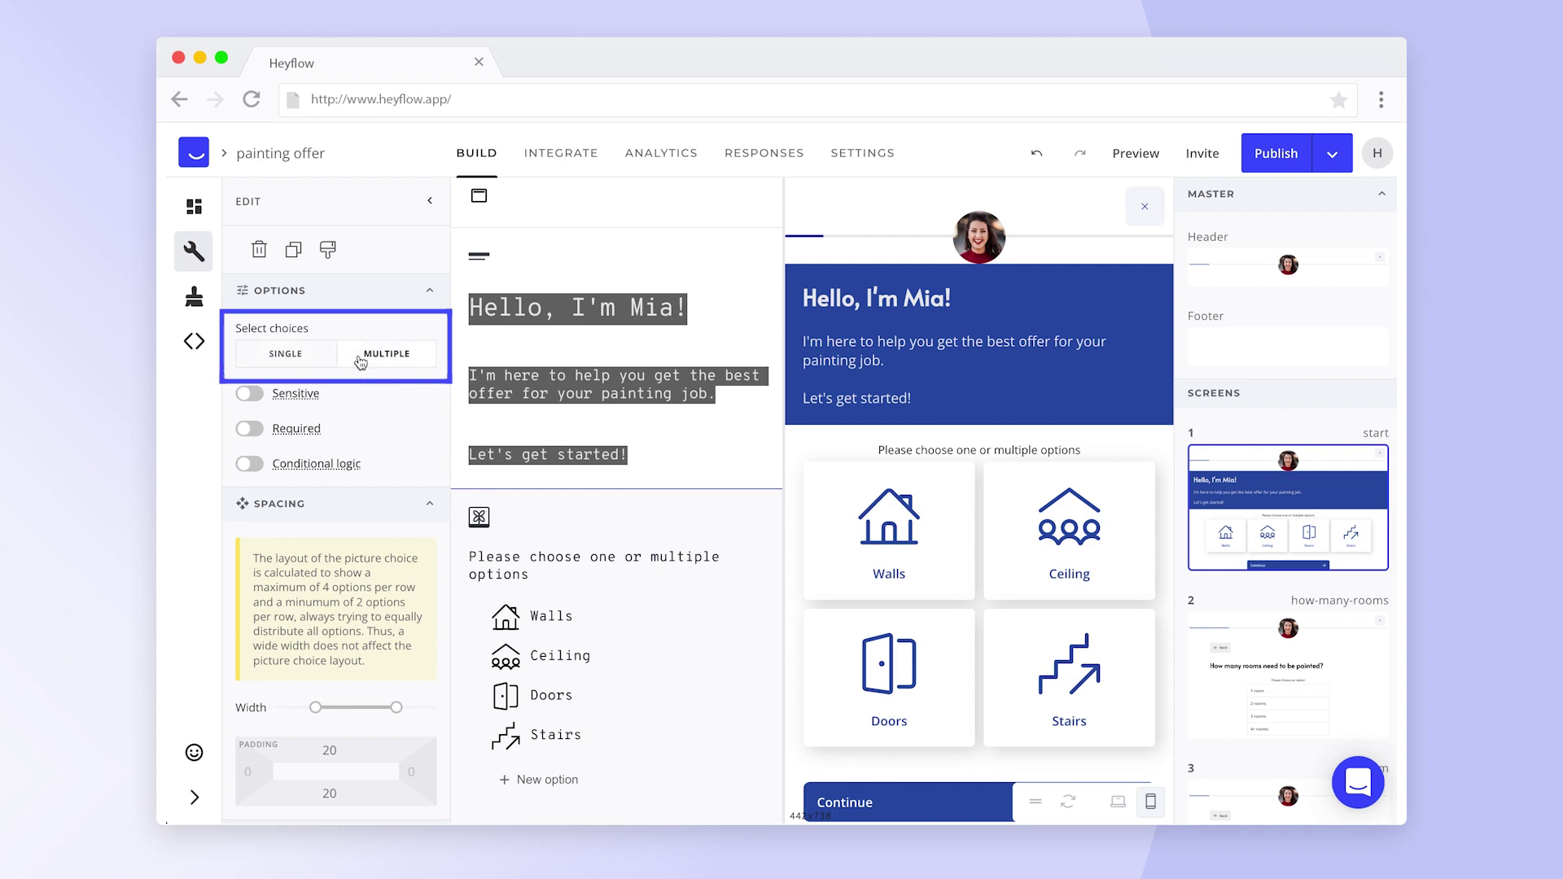
click(384, 504)
click(362, 539)
click(249, 576)
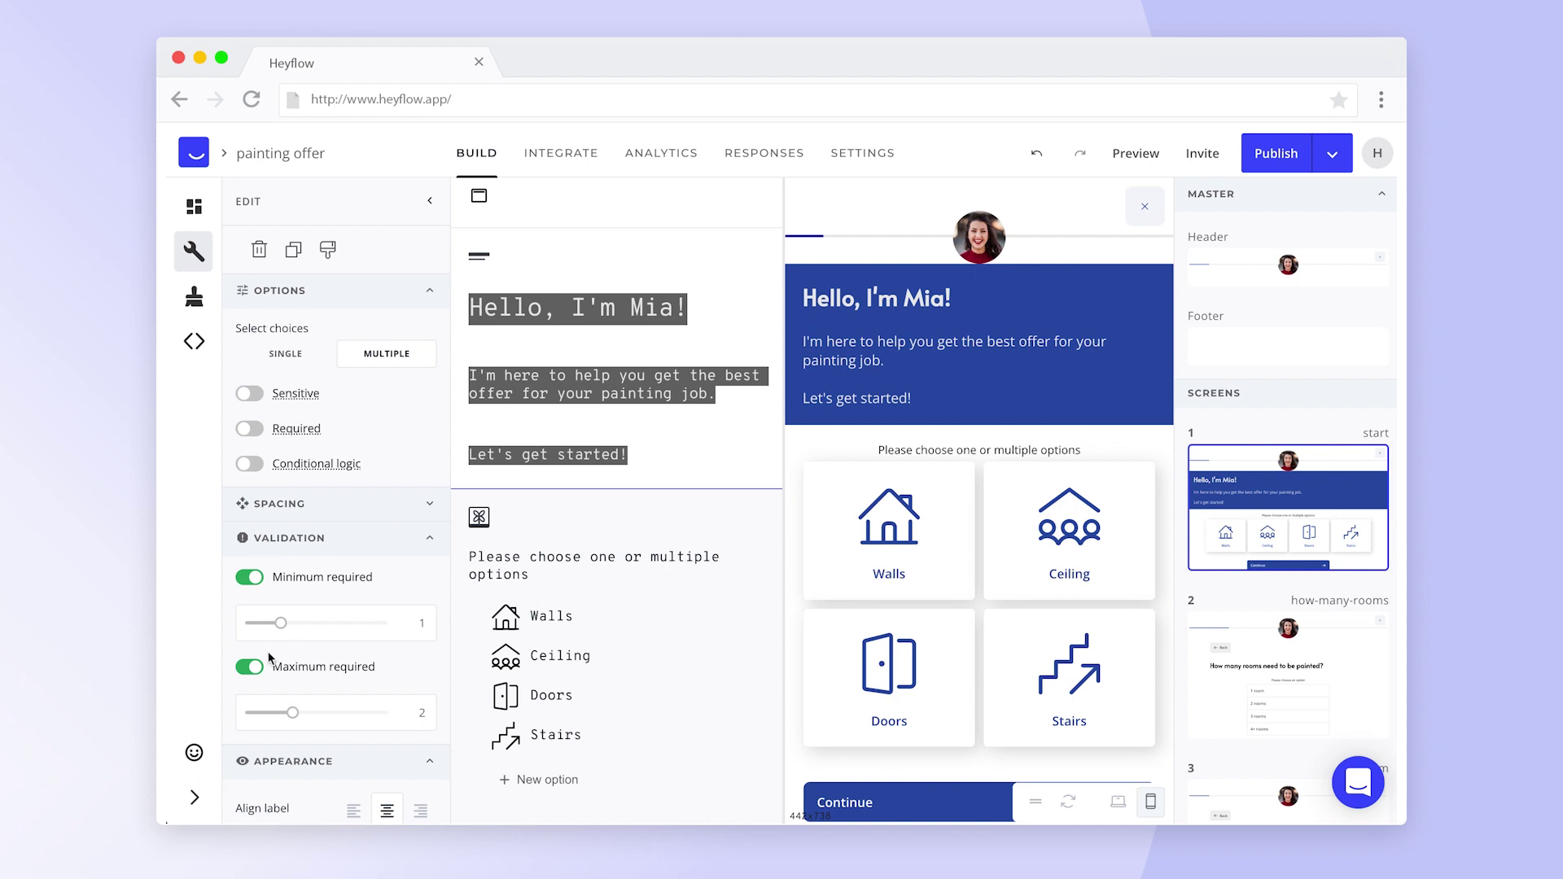
click(249, 668)
click(344, 539)
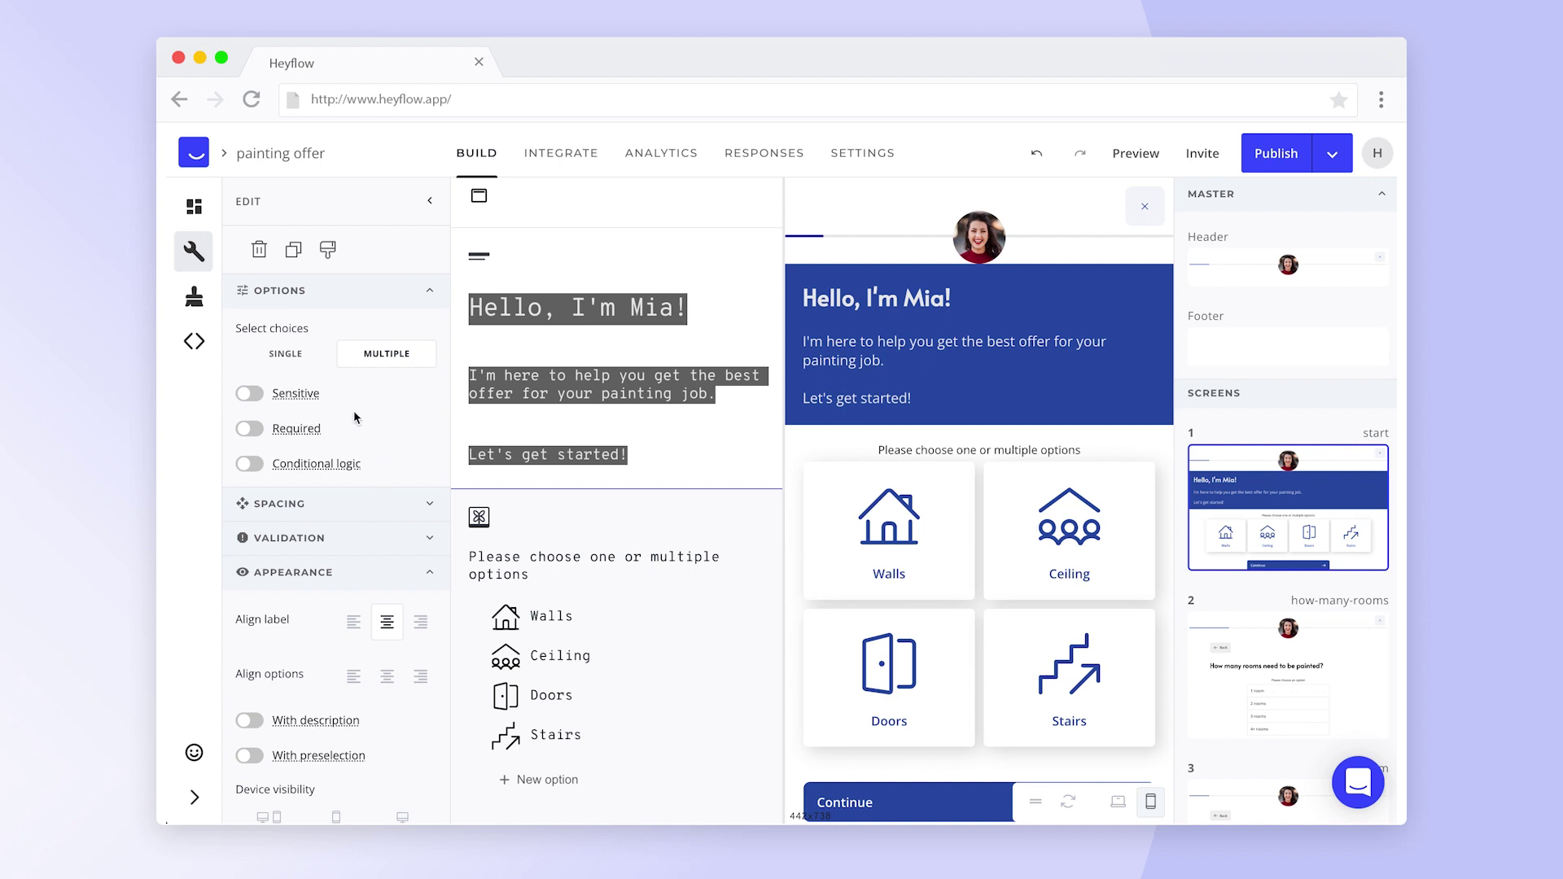
- Switch the answer's Sensitive setting on, then back off
click(249, 394)
mouse_move(279, 395)
click(253, 393)
- Try the Required and Conditional logic toggles, leaving the question optional without conditional logic
click(254, 429)
mouse_move(281, 427)
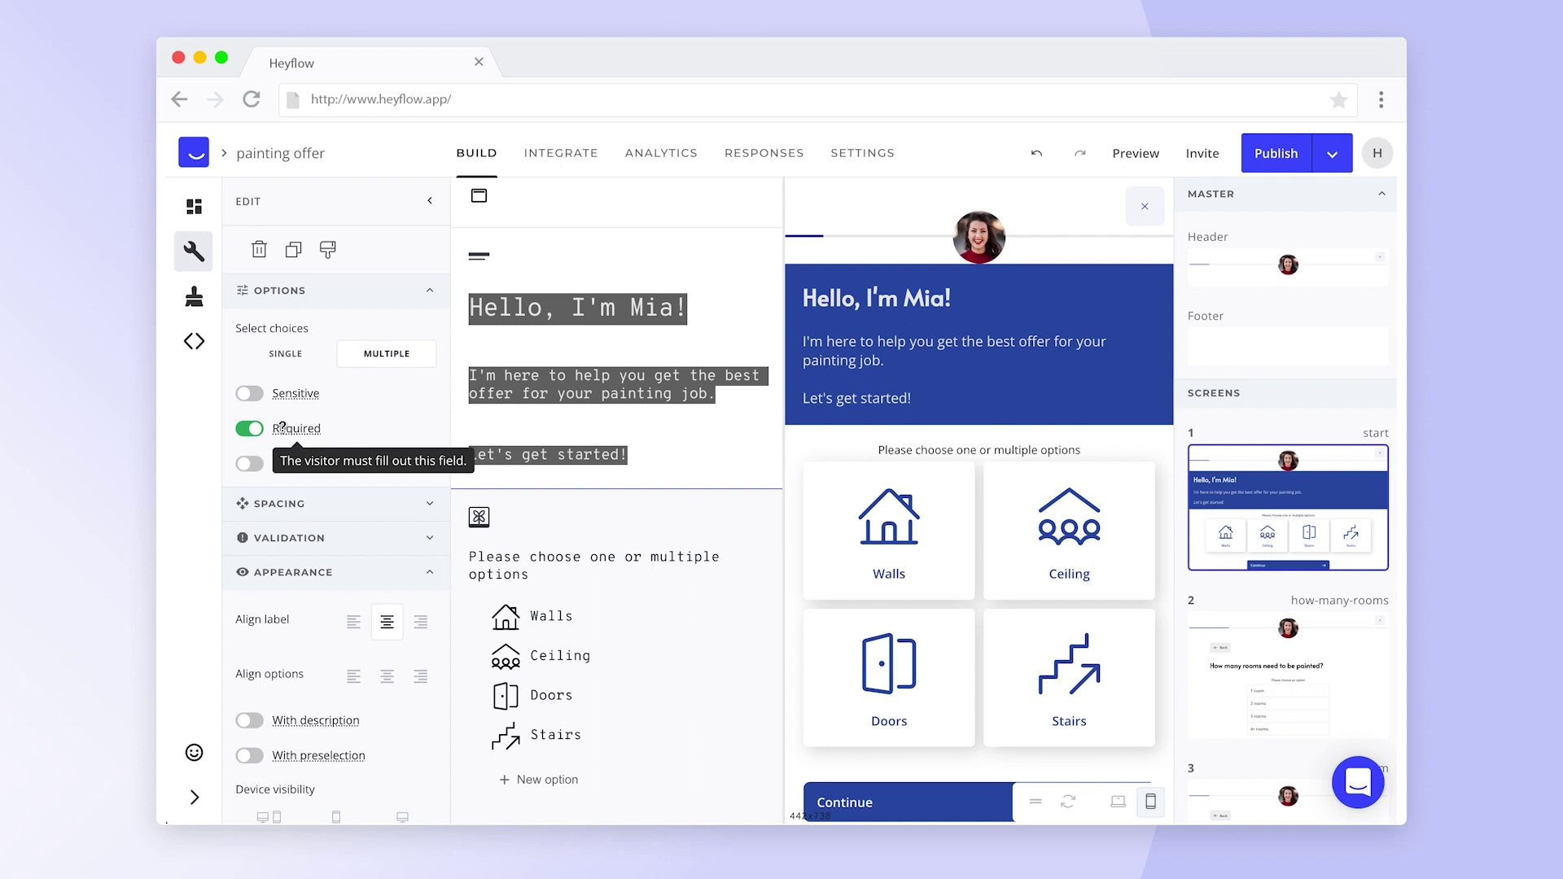
click(250, 430)
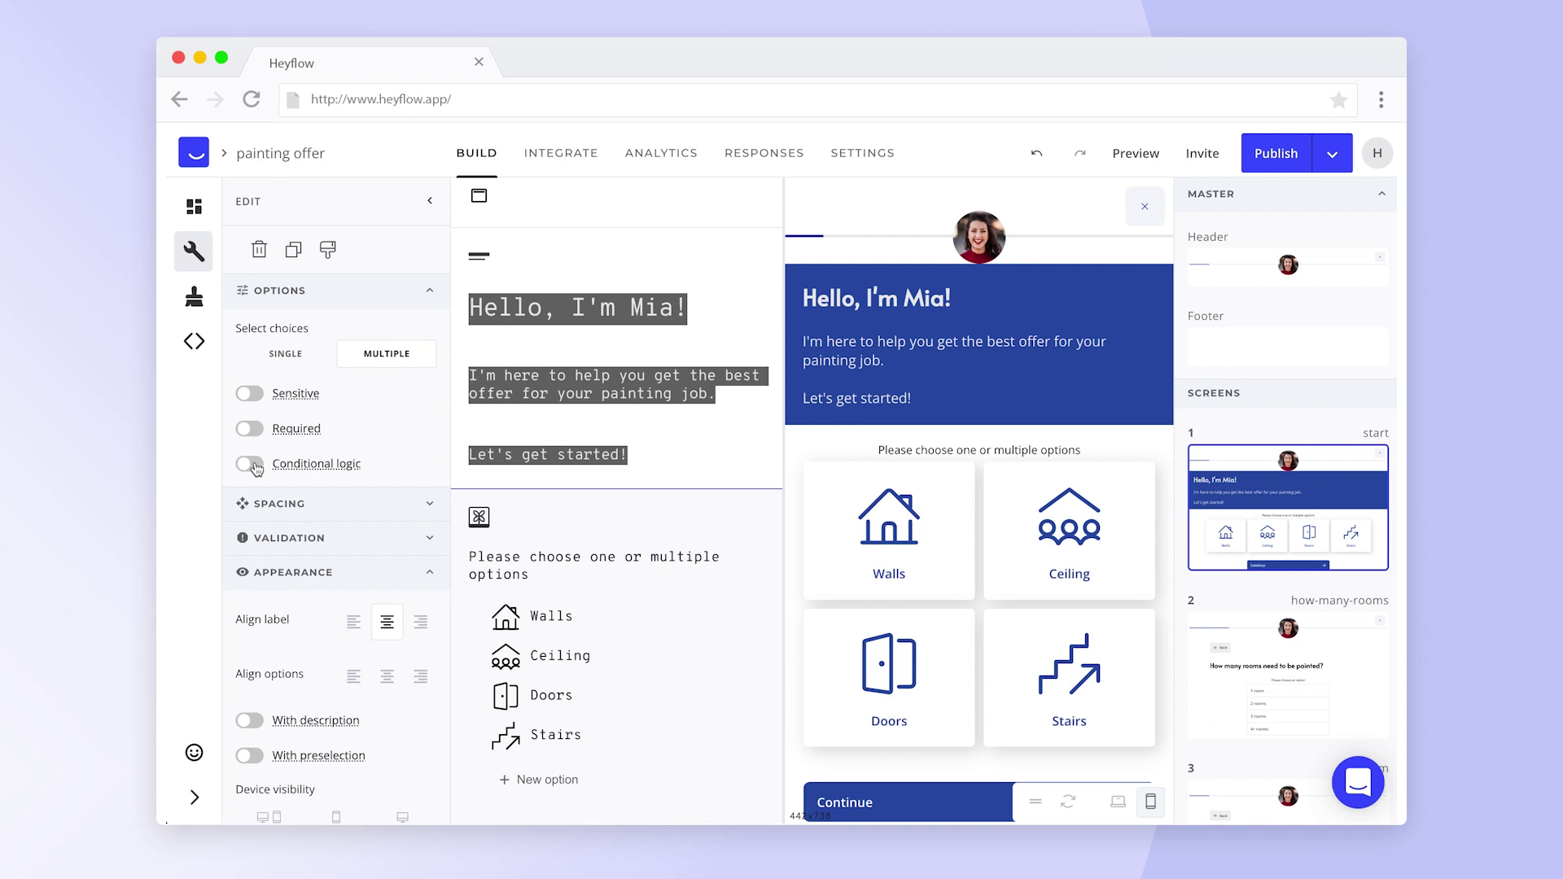
click(253, 465)
scroll(359, 521, down, 3)
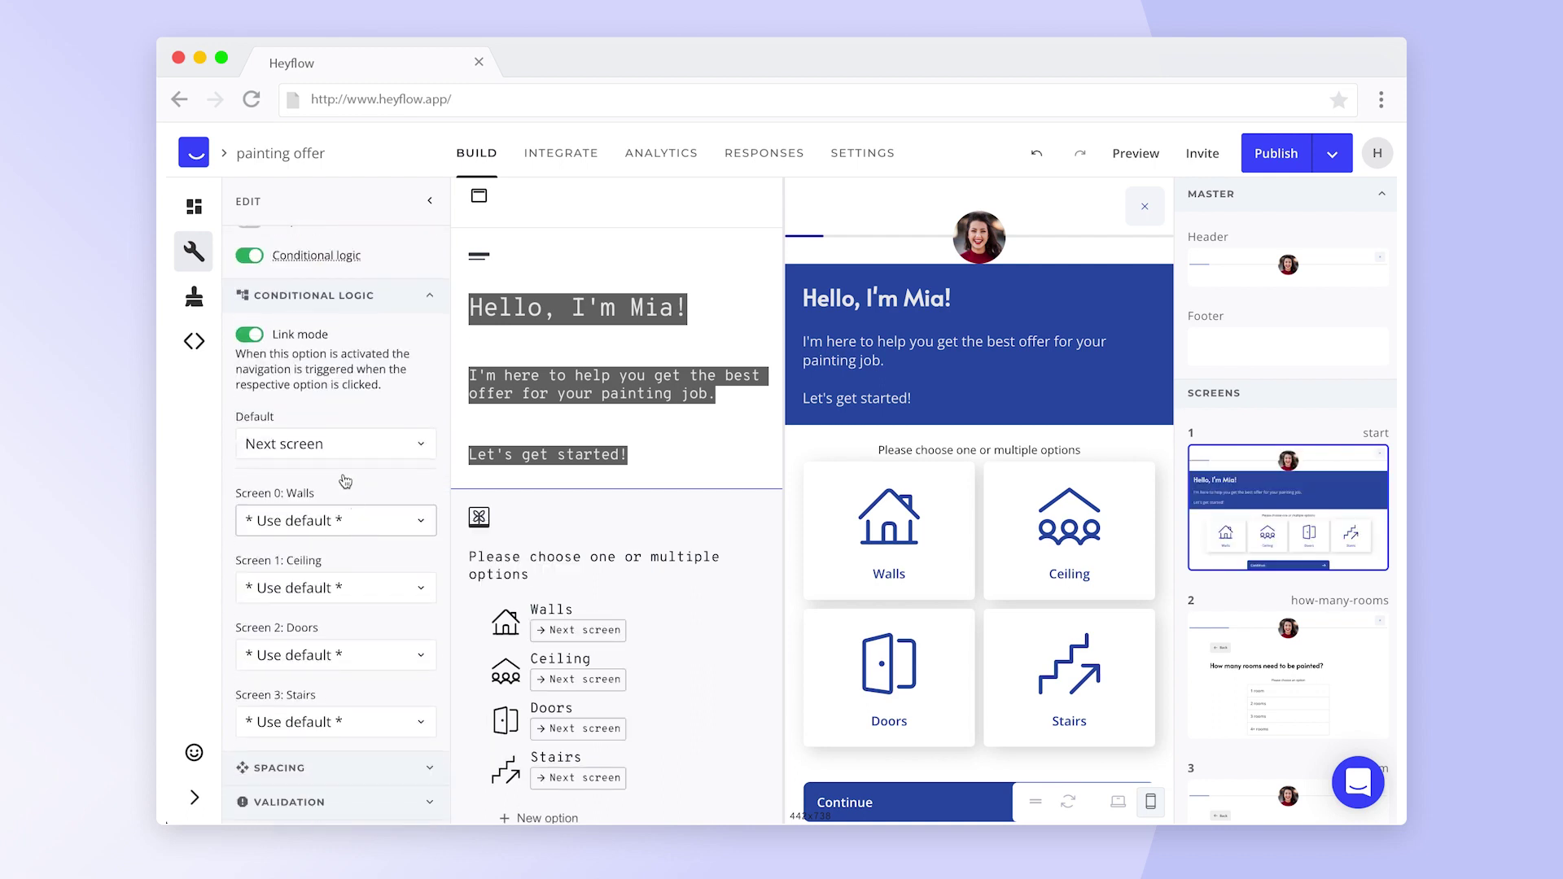
mouse_move(303, 260)
click(249, 258)
- Under Tracking, enable then disable option click tracking for the picture choice
click(312, 445)
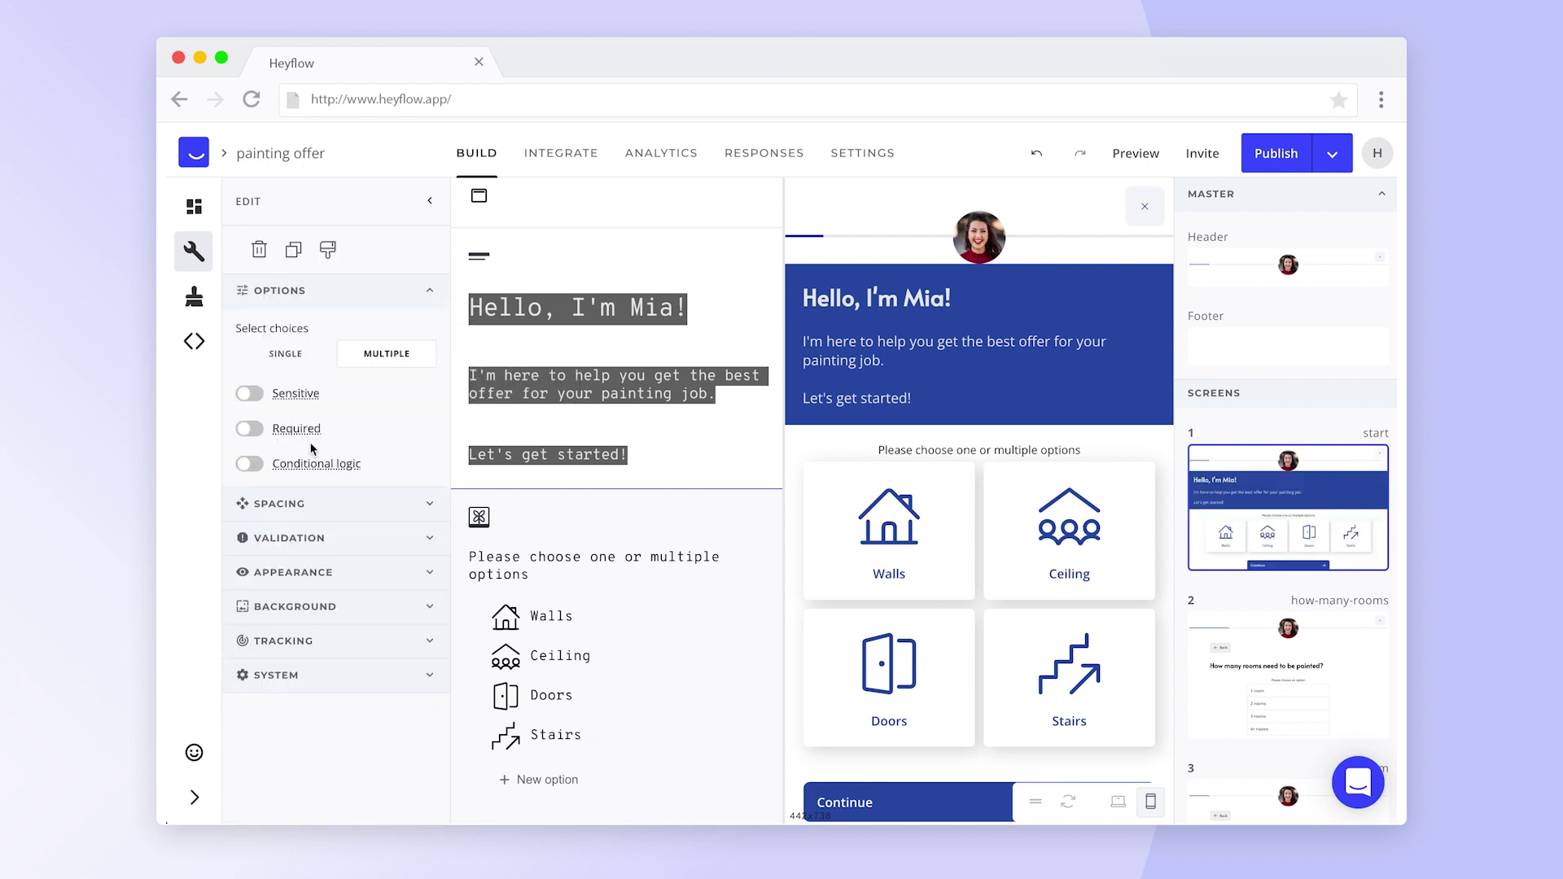
click(304, 646)
click(250, 680)
scroll(342, 651, down, 4)
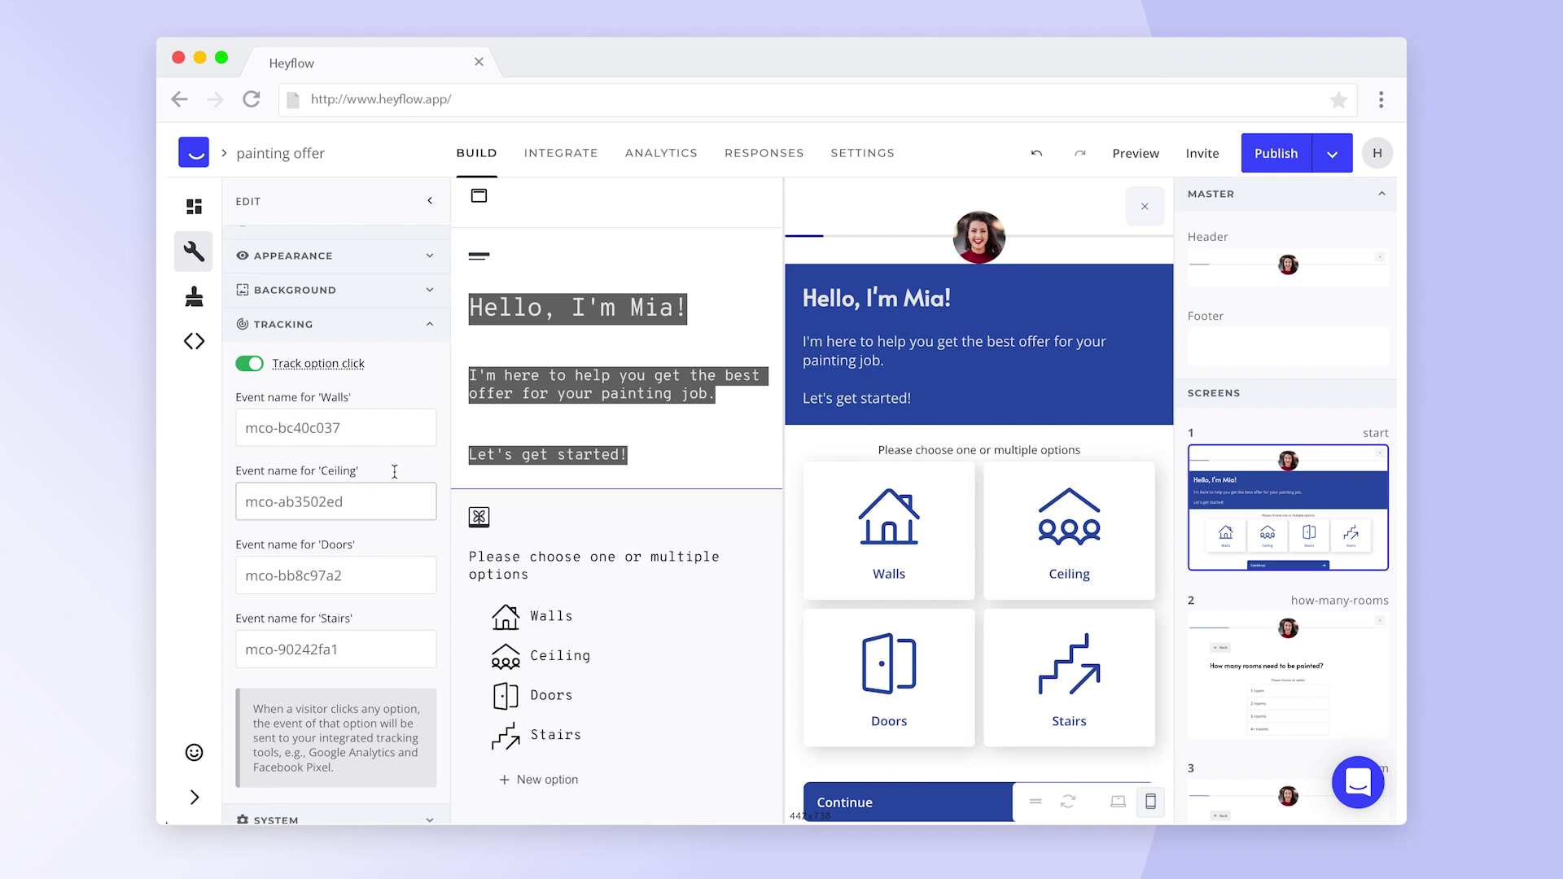
click(252, 364)
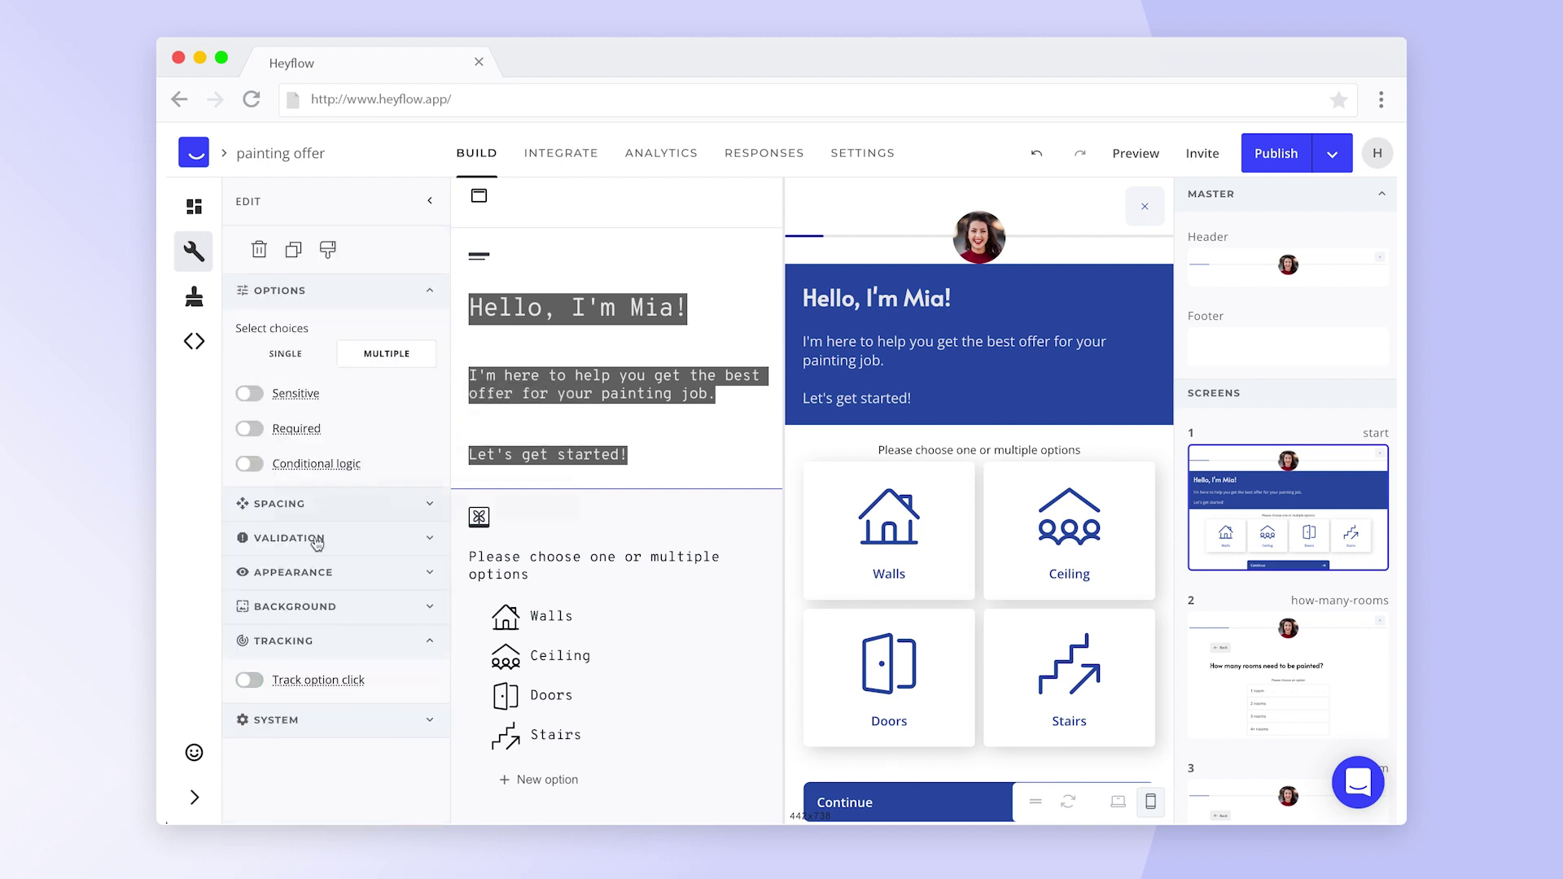
click(344, 719)
- Give the picture choice the system label 'Job type' and save it to variable 'job'
scroll(342, 717, down, 3)
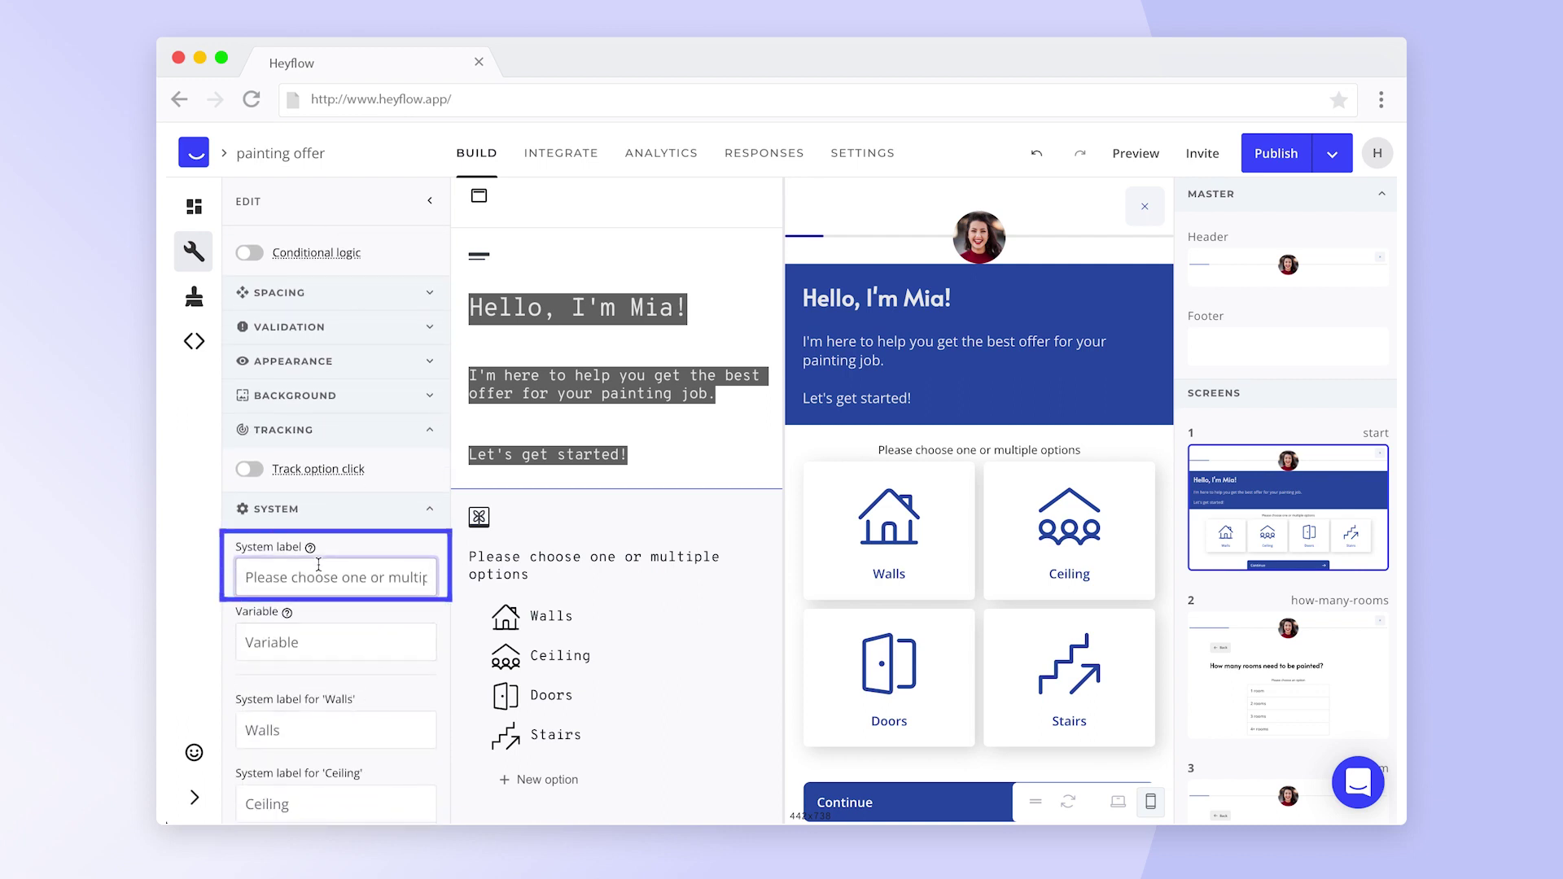
text(Job type)
click(307, 637)
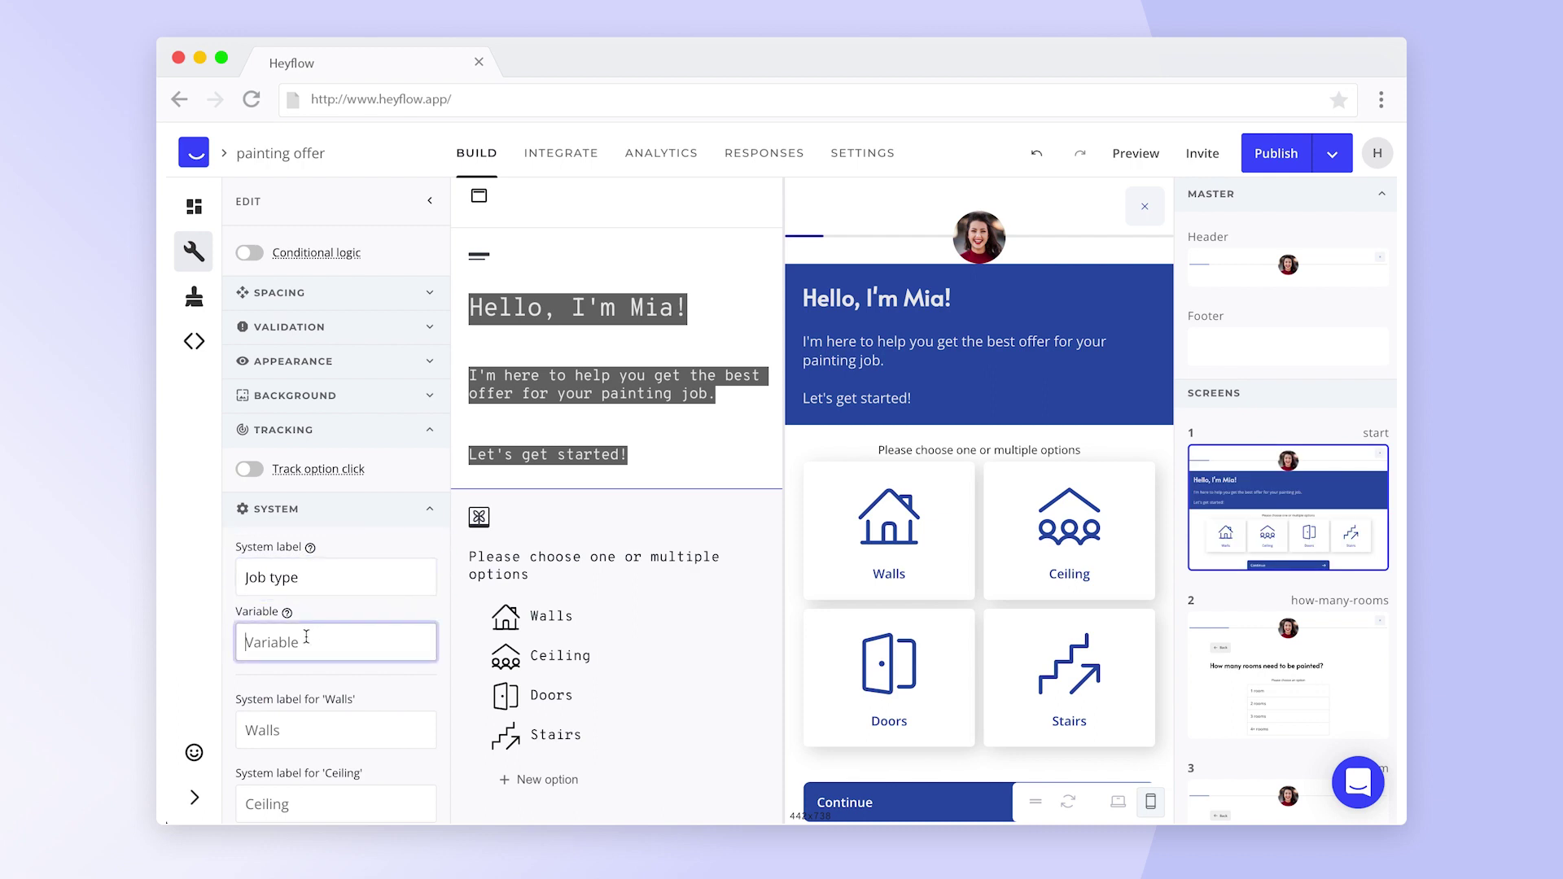
text(job)
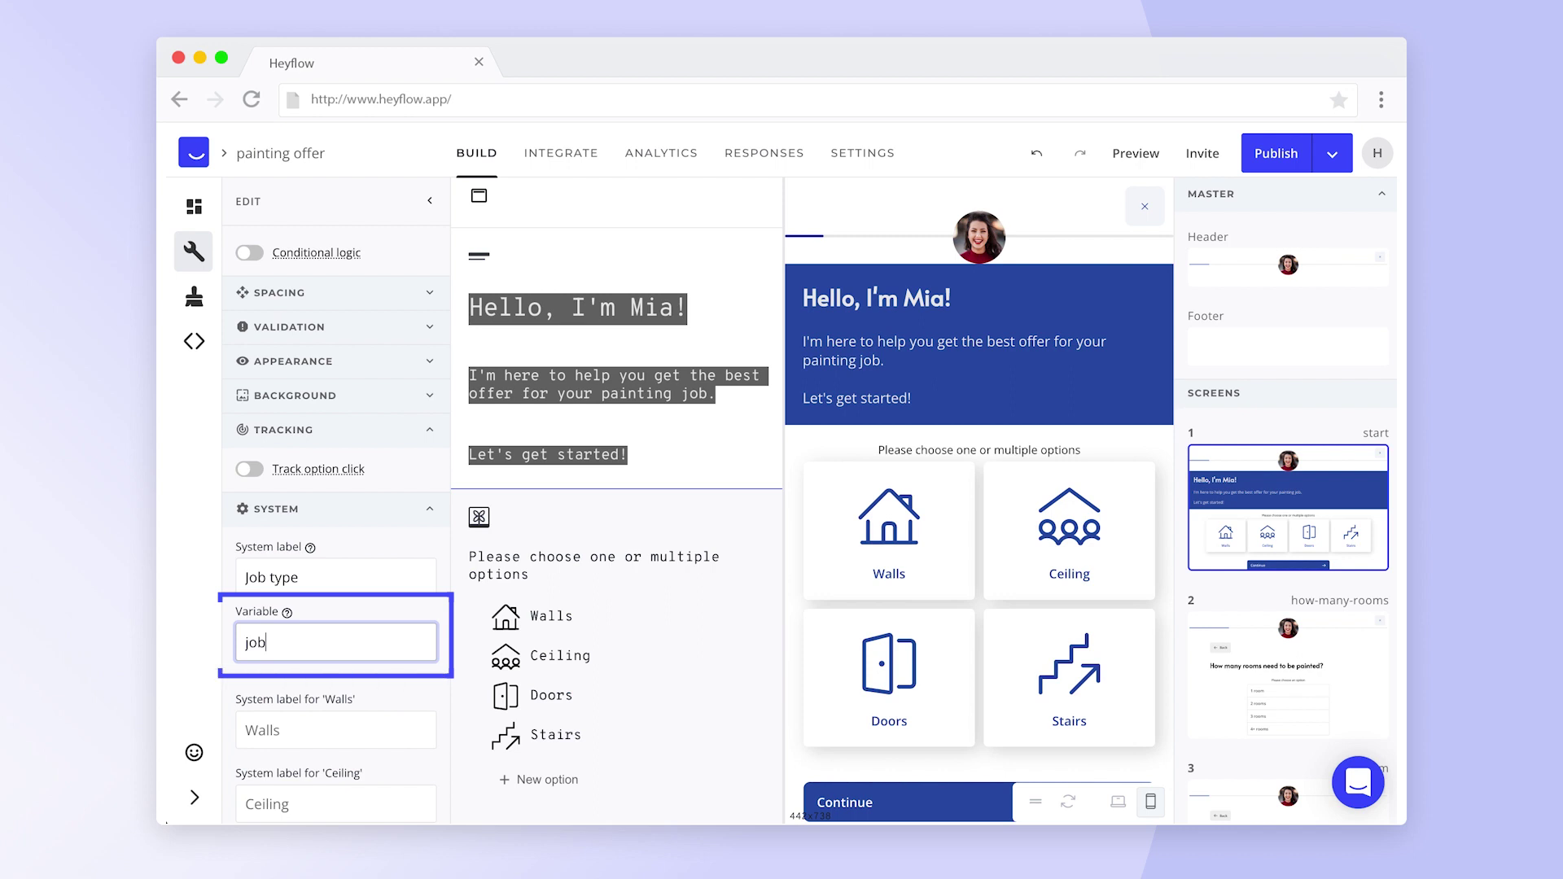
click(882, 543)
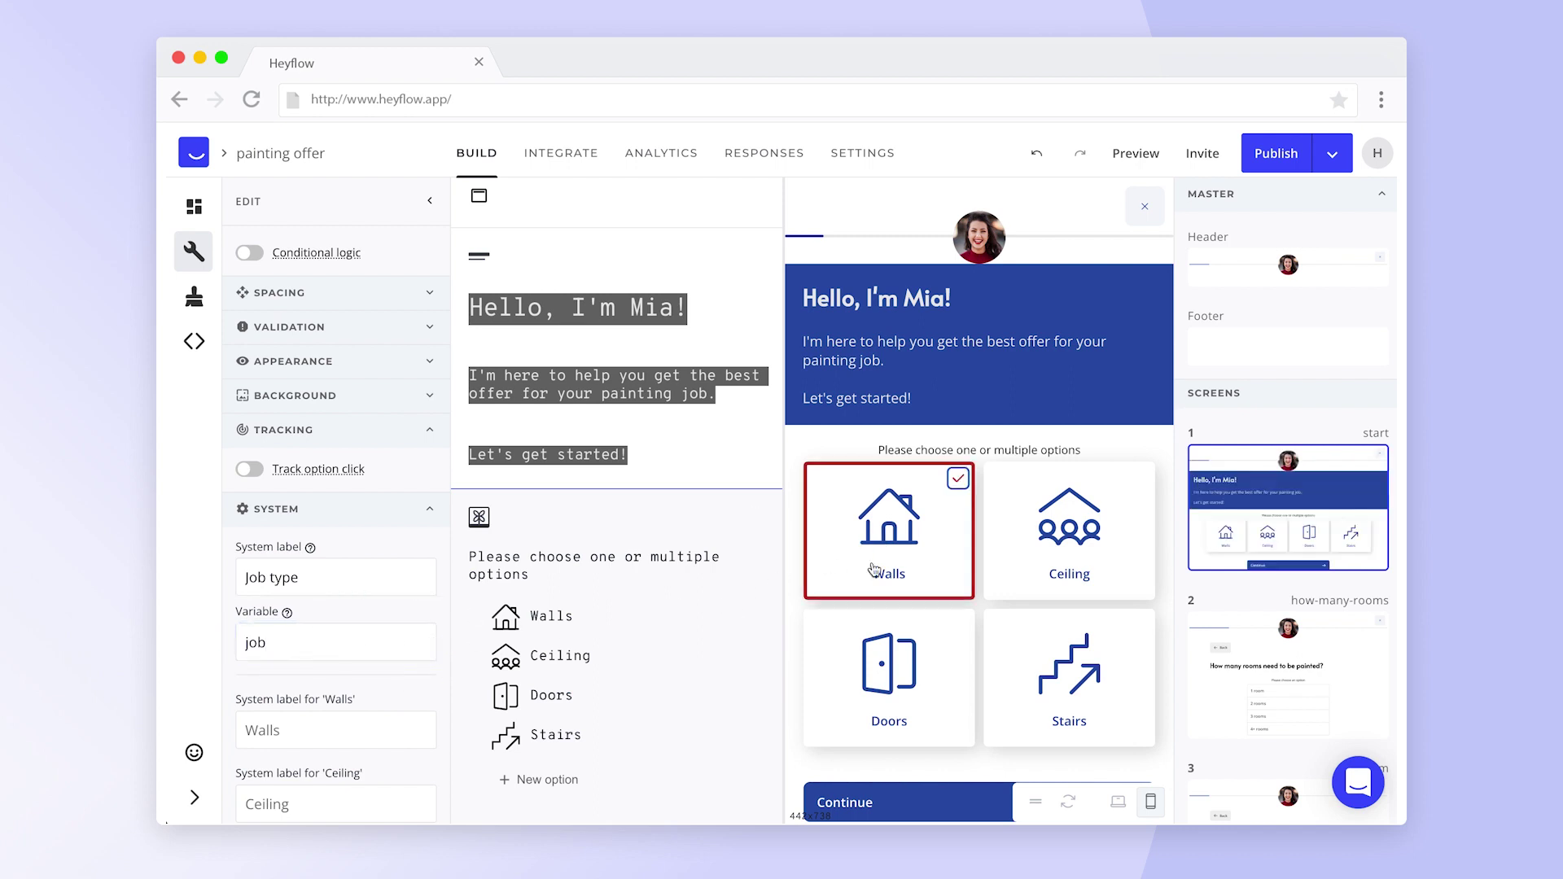
click(865, 814)
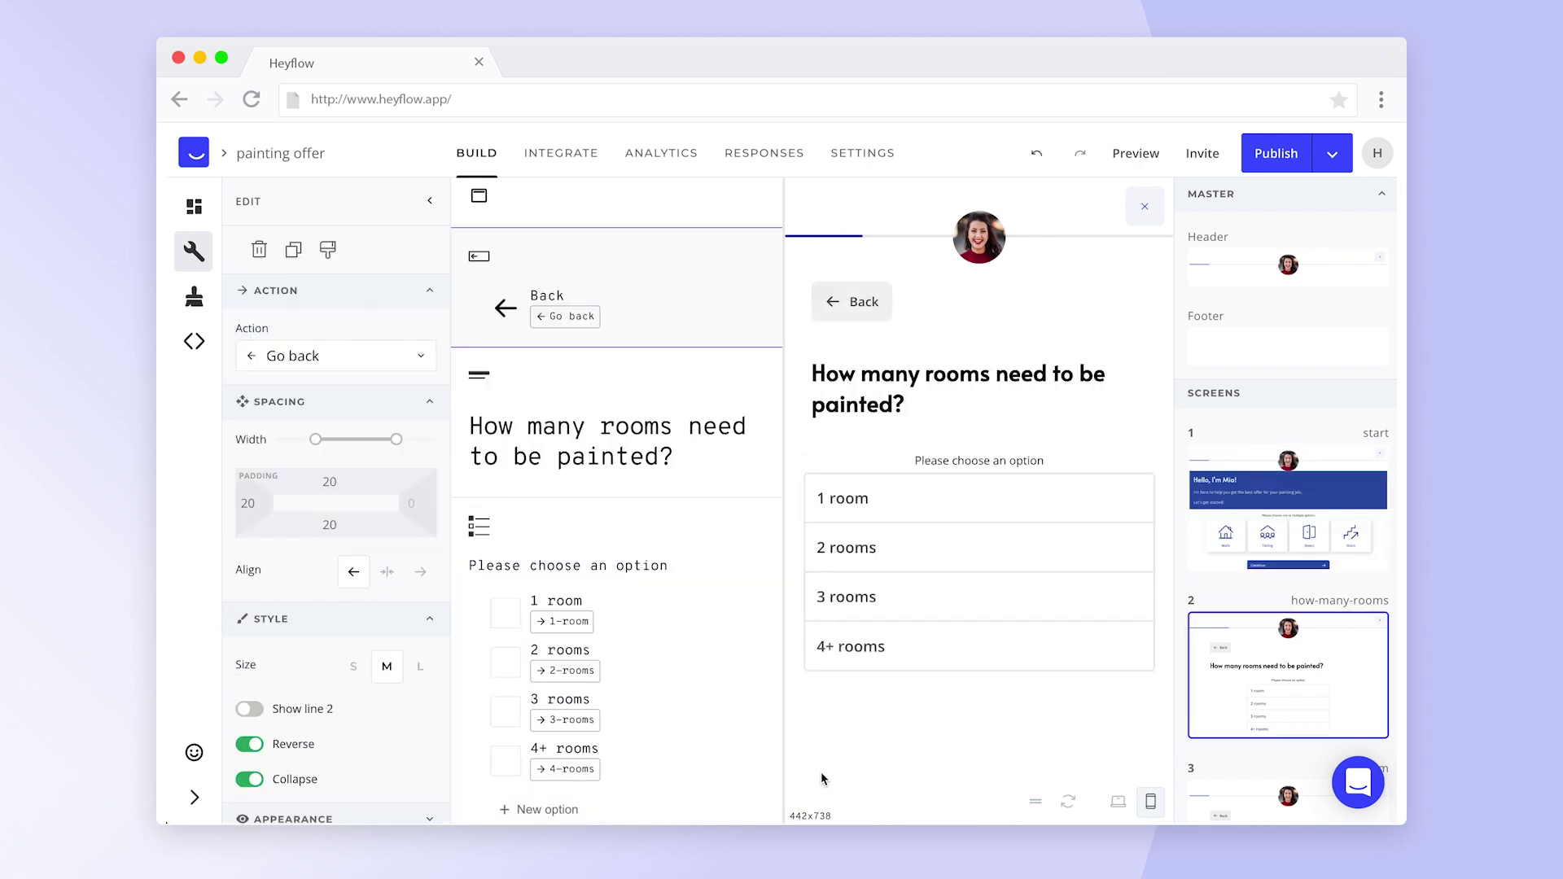
click(470, 427)
key(Return)
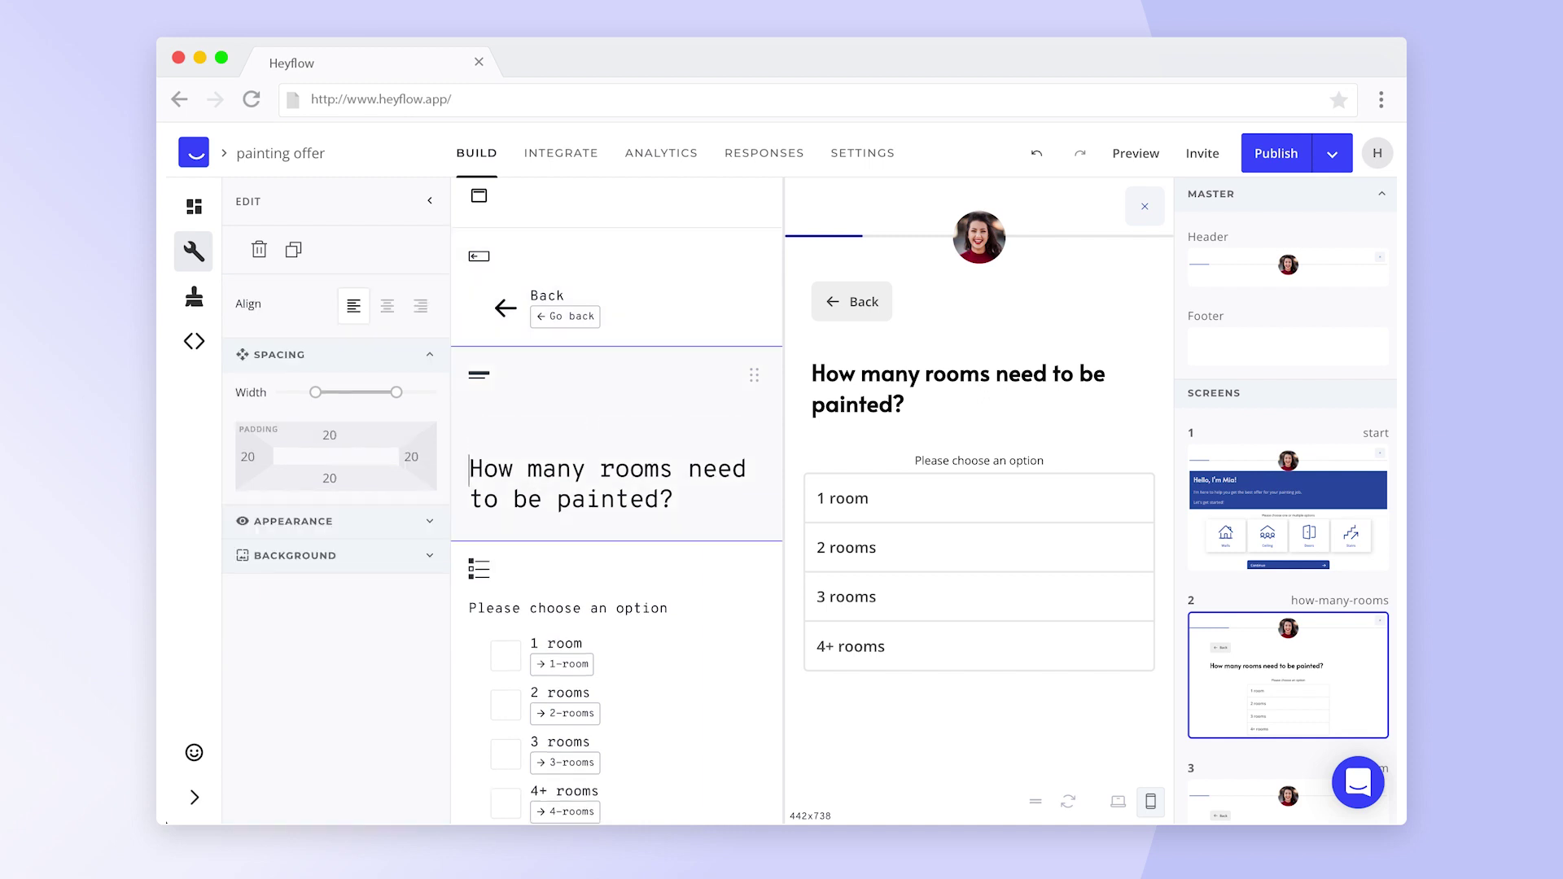
key(Up)
text(We'd be happy to help painting your @job)
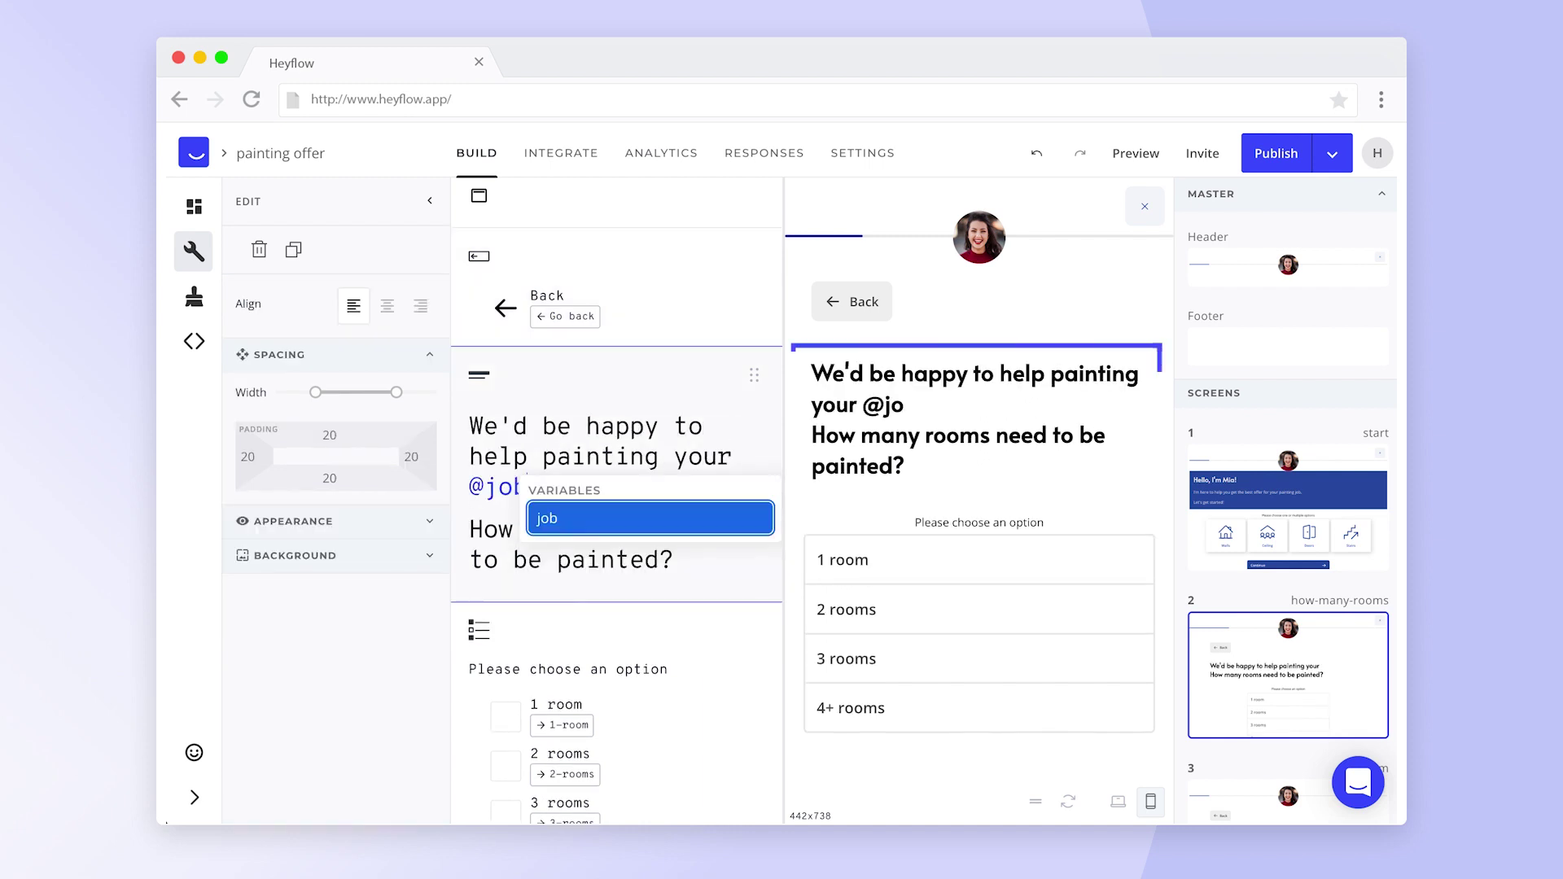
click(581, 513)
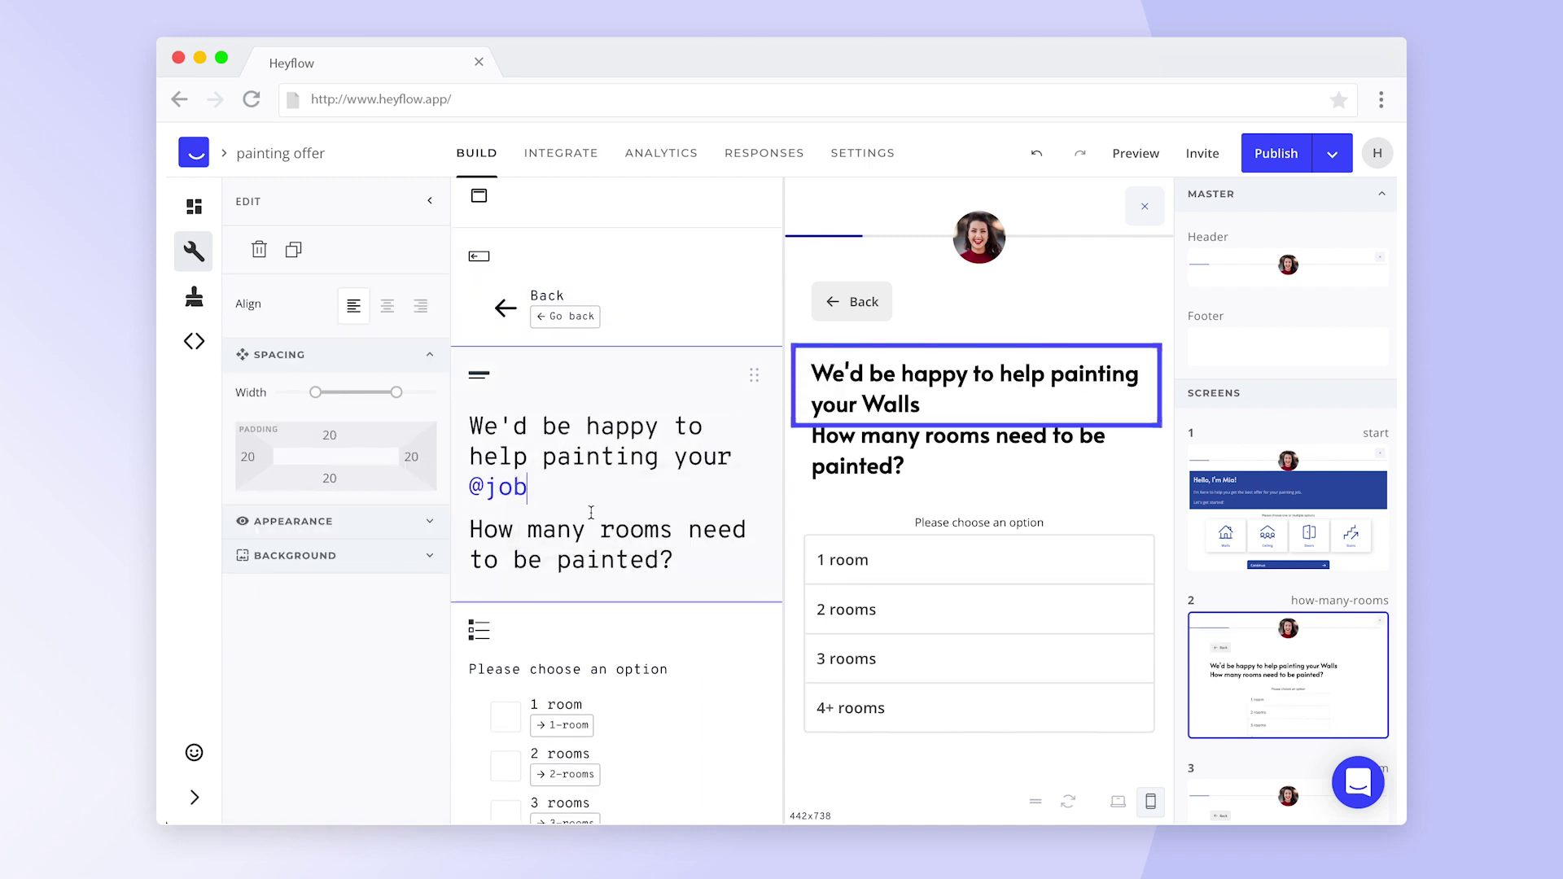
text(!)
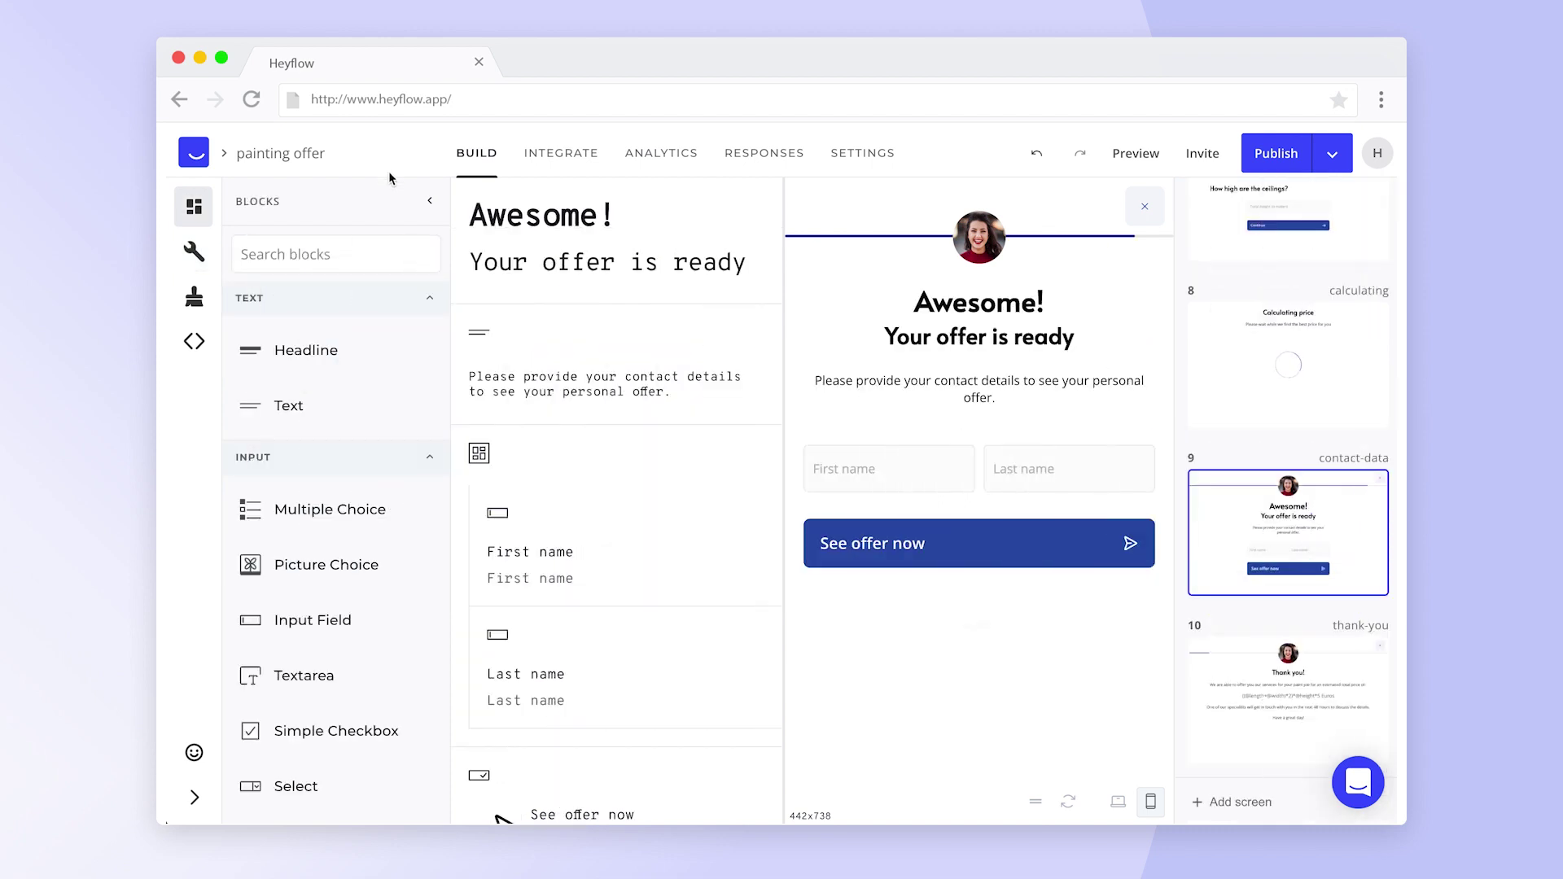
- Drop an Input Field below Last name, set its preset to Email, and review the Decorators mask options
drag(295, 631, 547, 753)
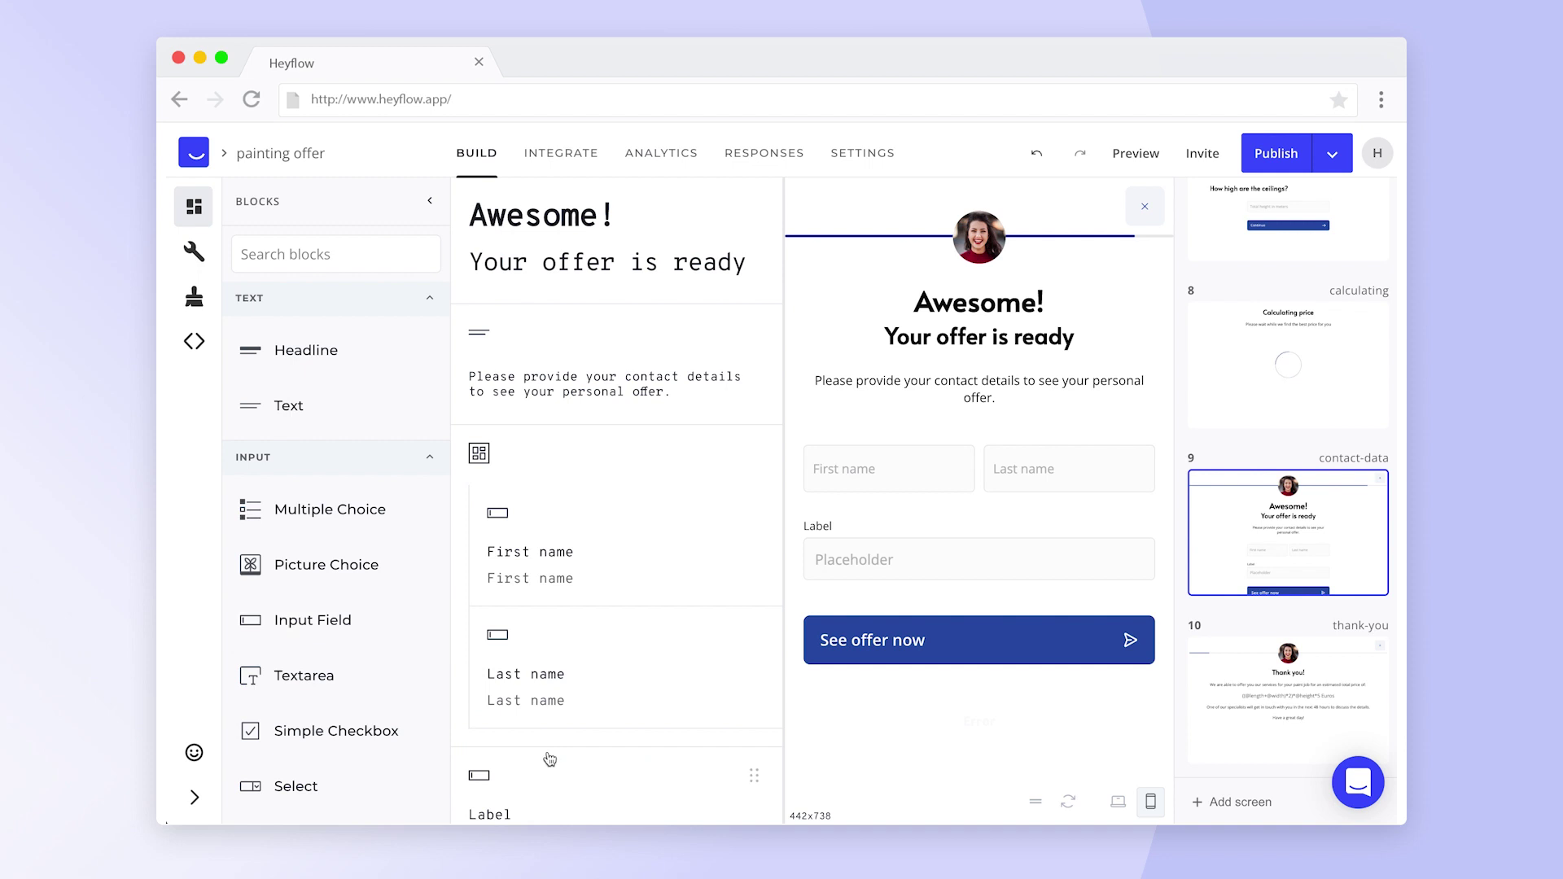
click(399, 340)
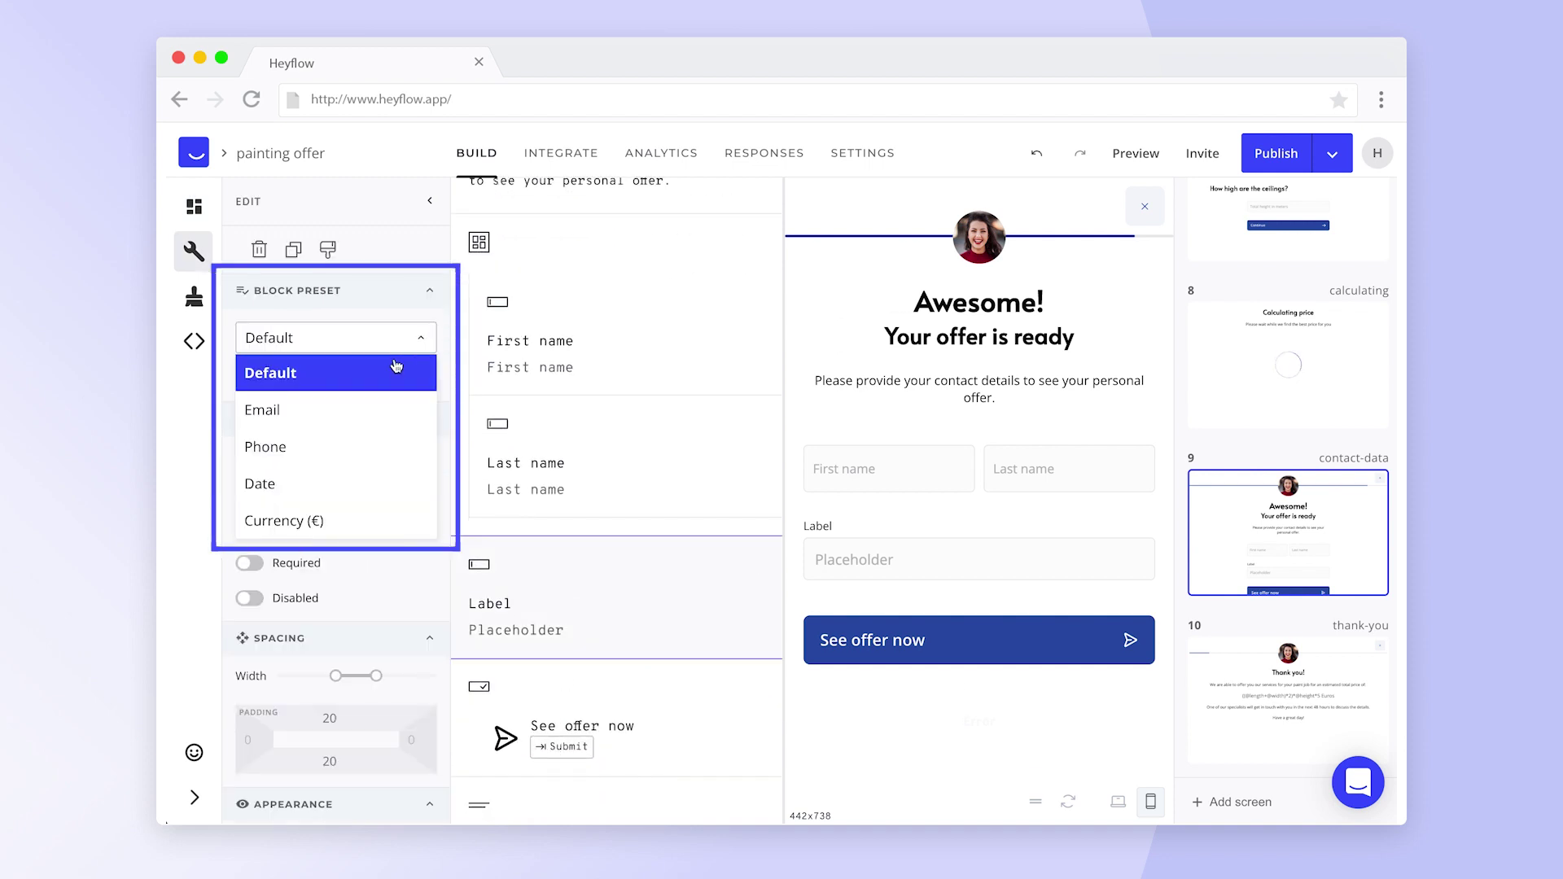
click(391, 412)
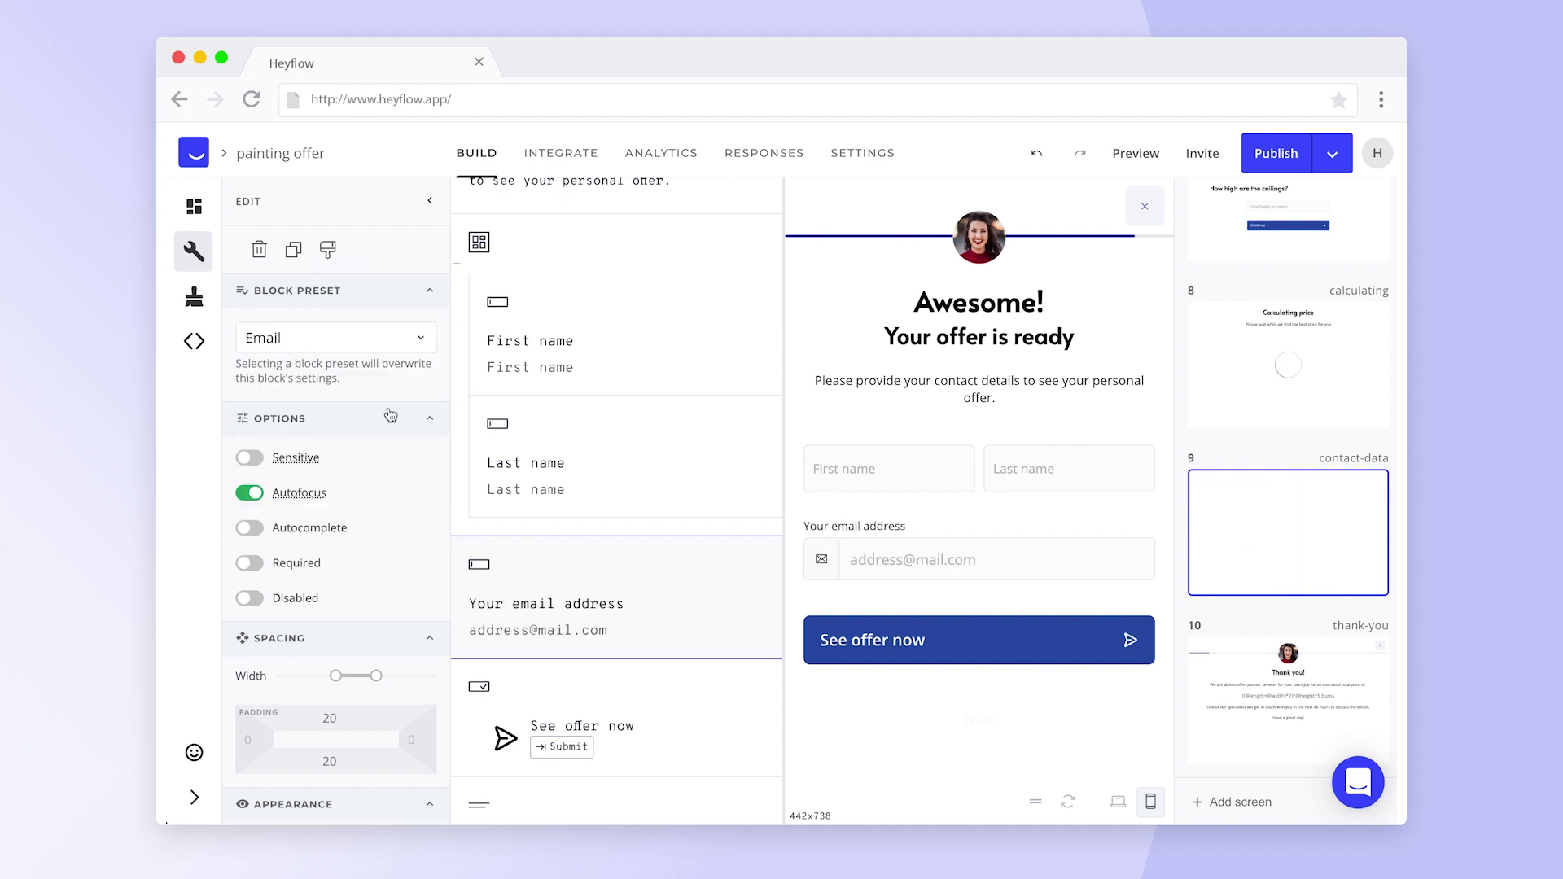
scroll(320, 680, down, 5)
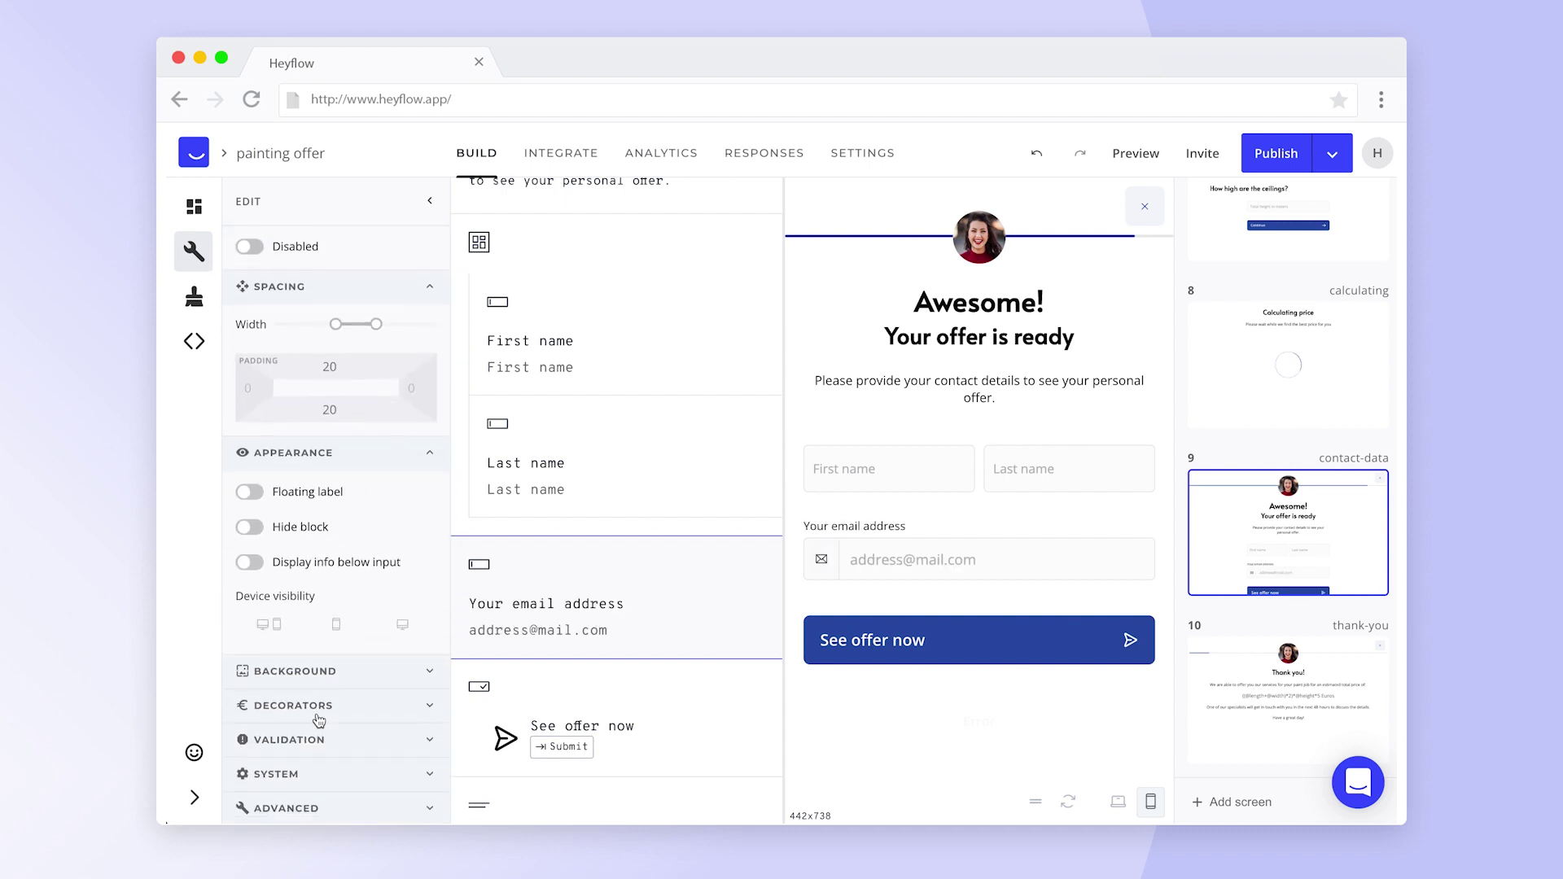
click(318, 705)
click(316, 623)
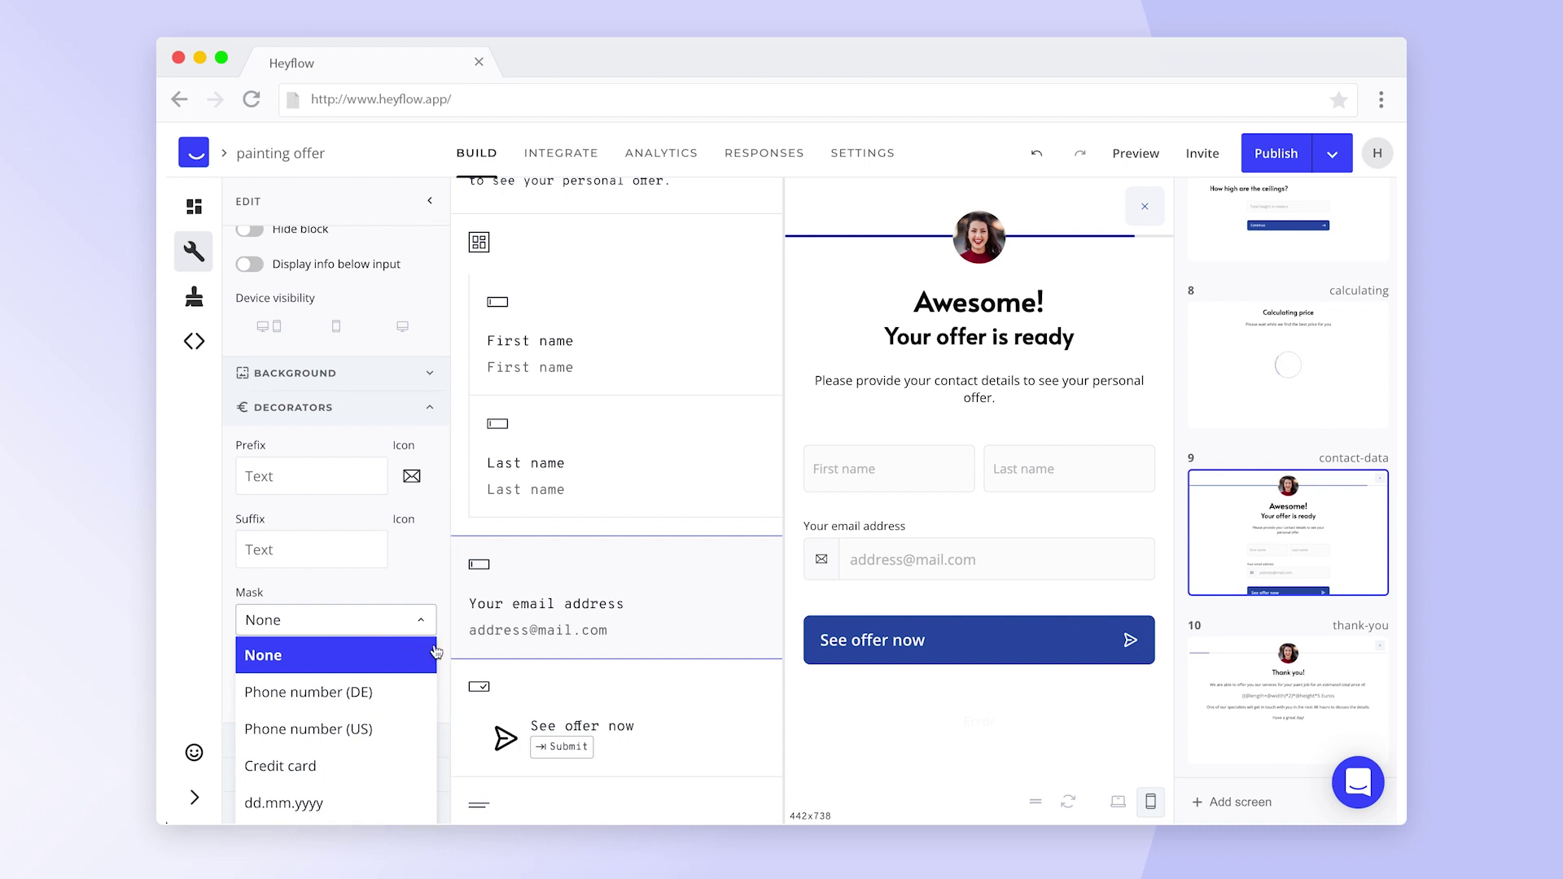
click(607, 707)
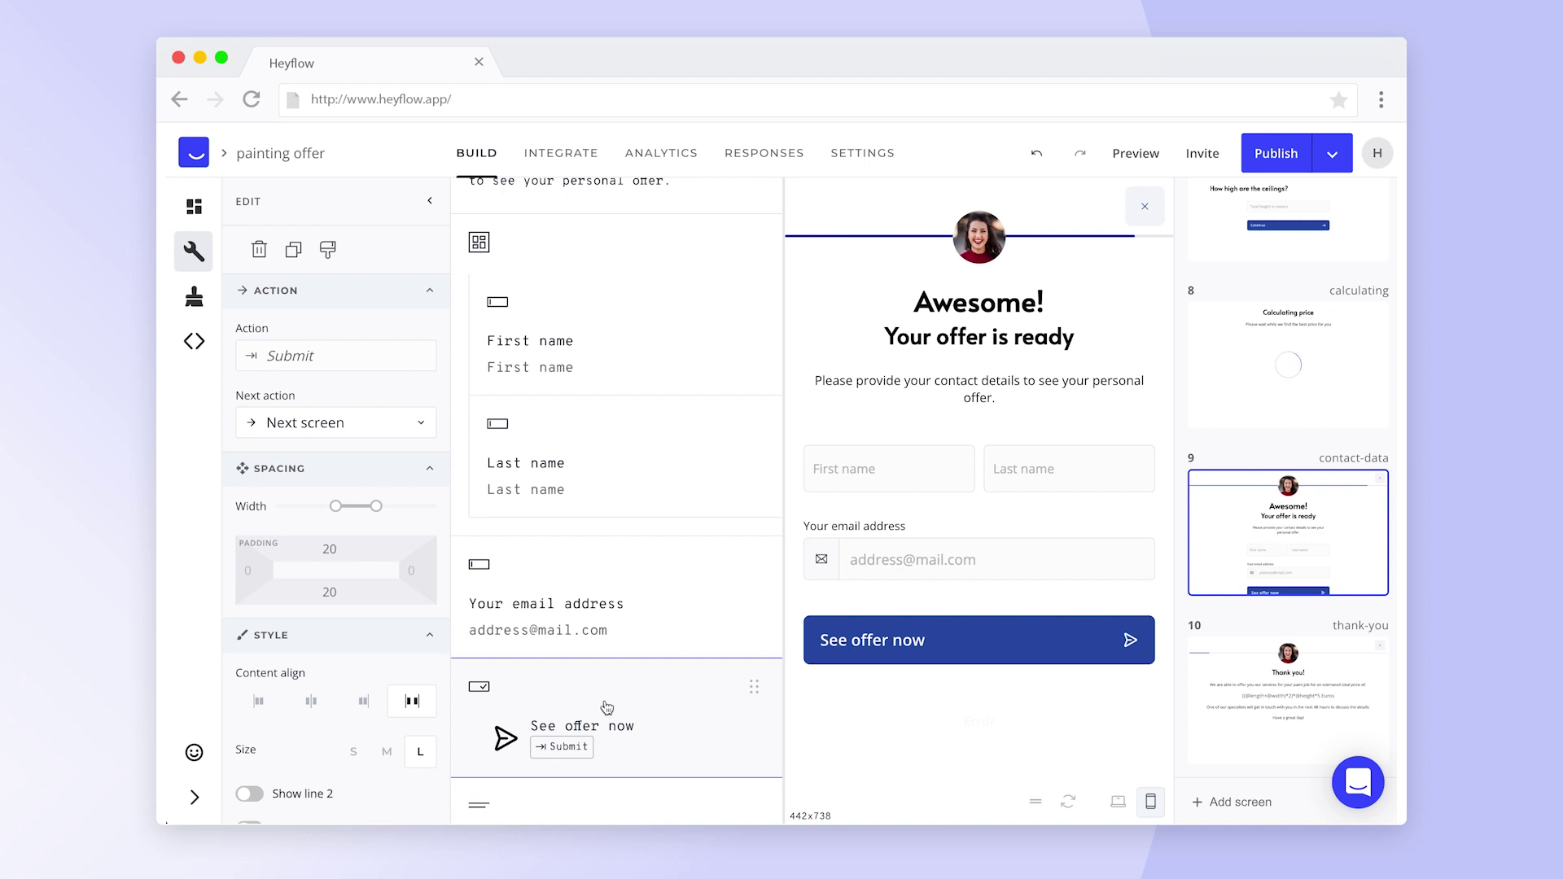
- Keep the See offer now button's action as Next screen and enable Show line 2 and Collapse
click(373, 438)
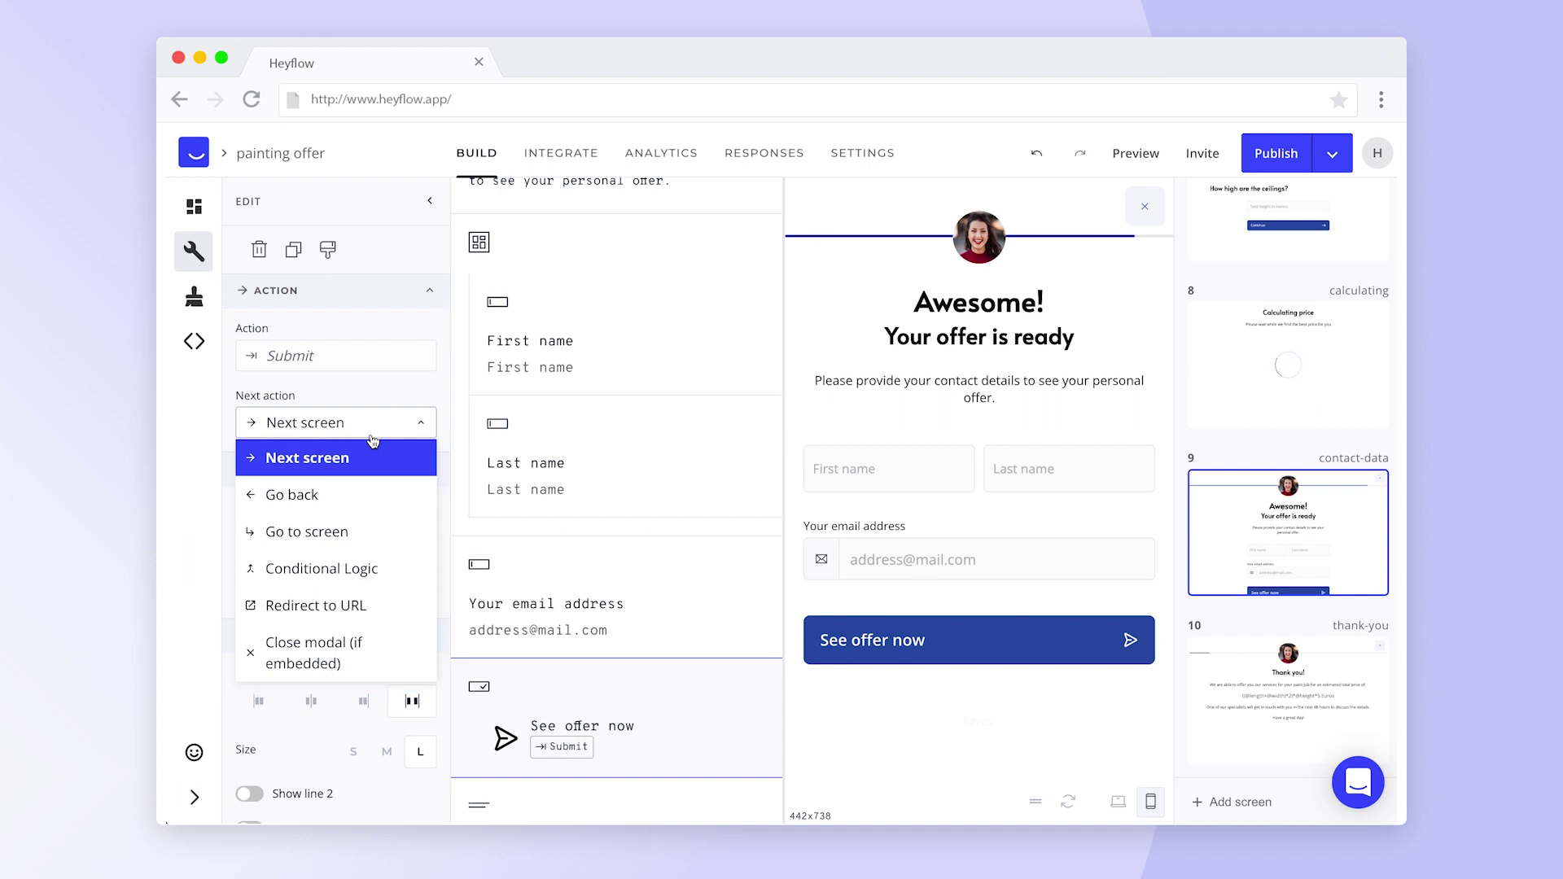
click(373, 444)
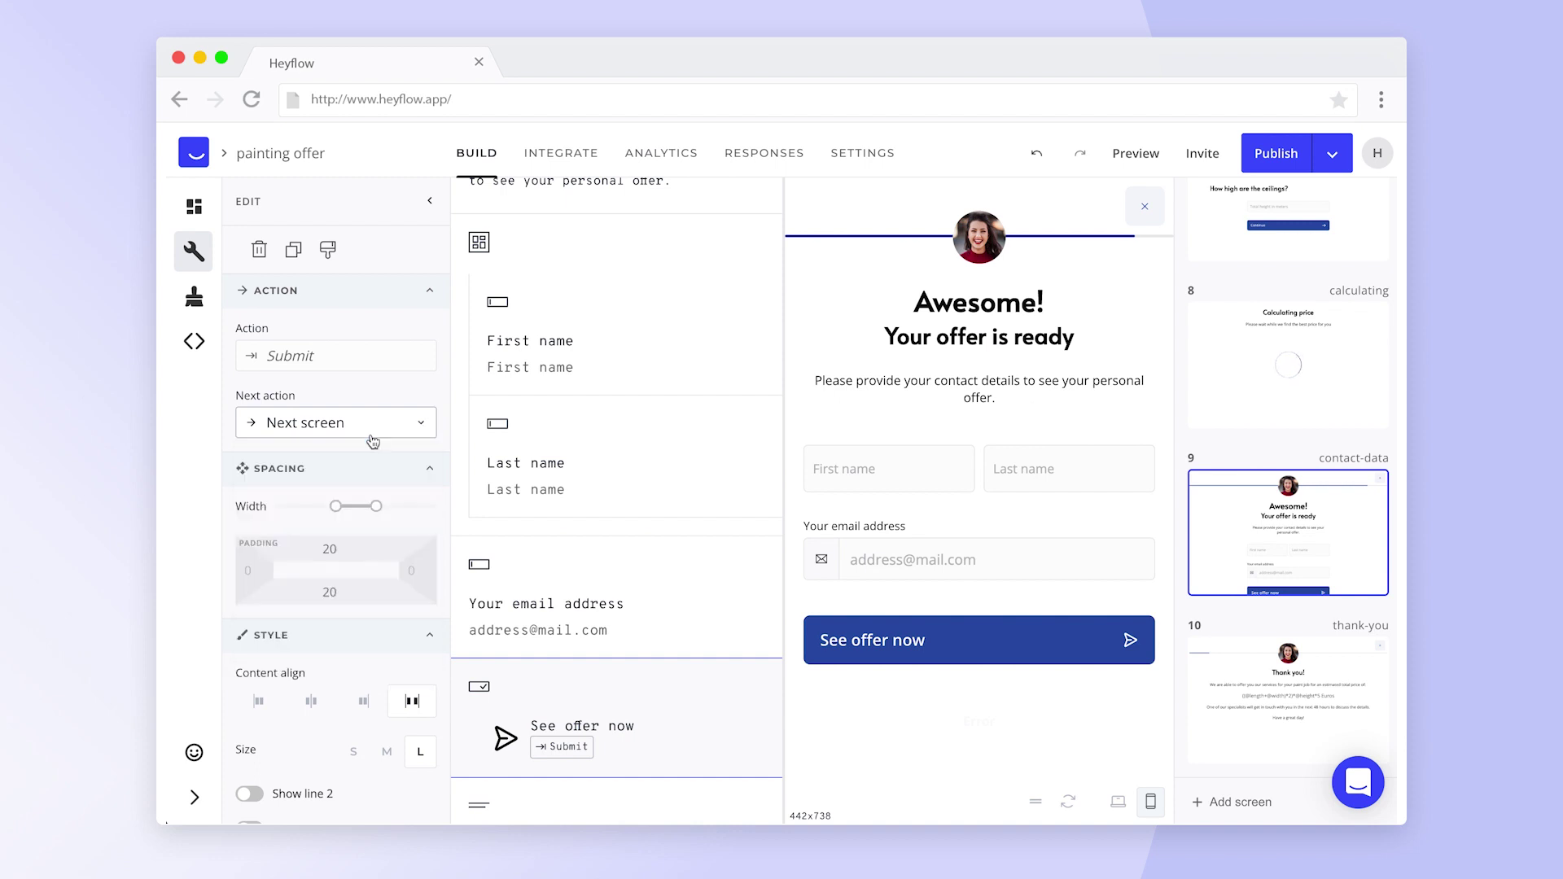
scroll(391, 504, down, 1)
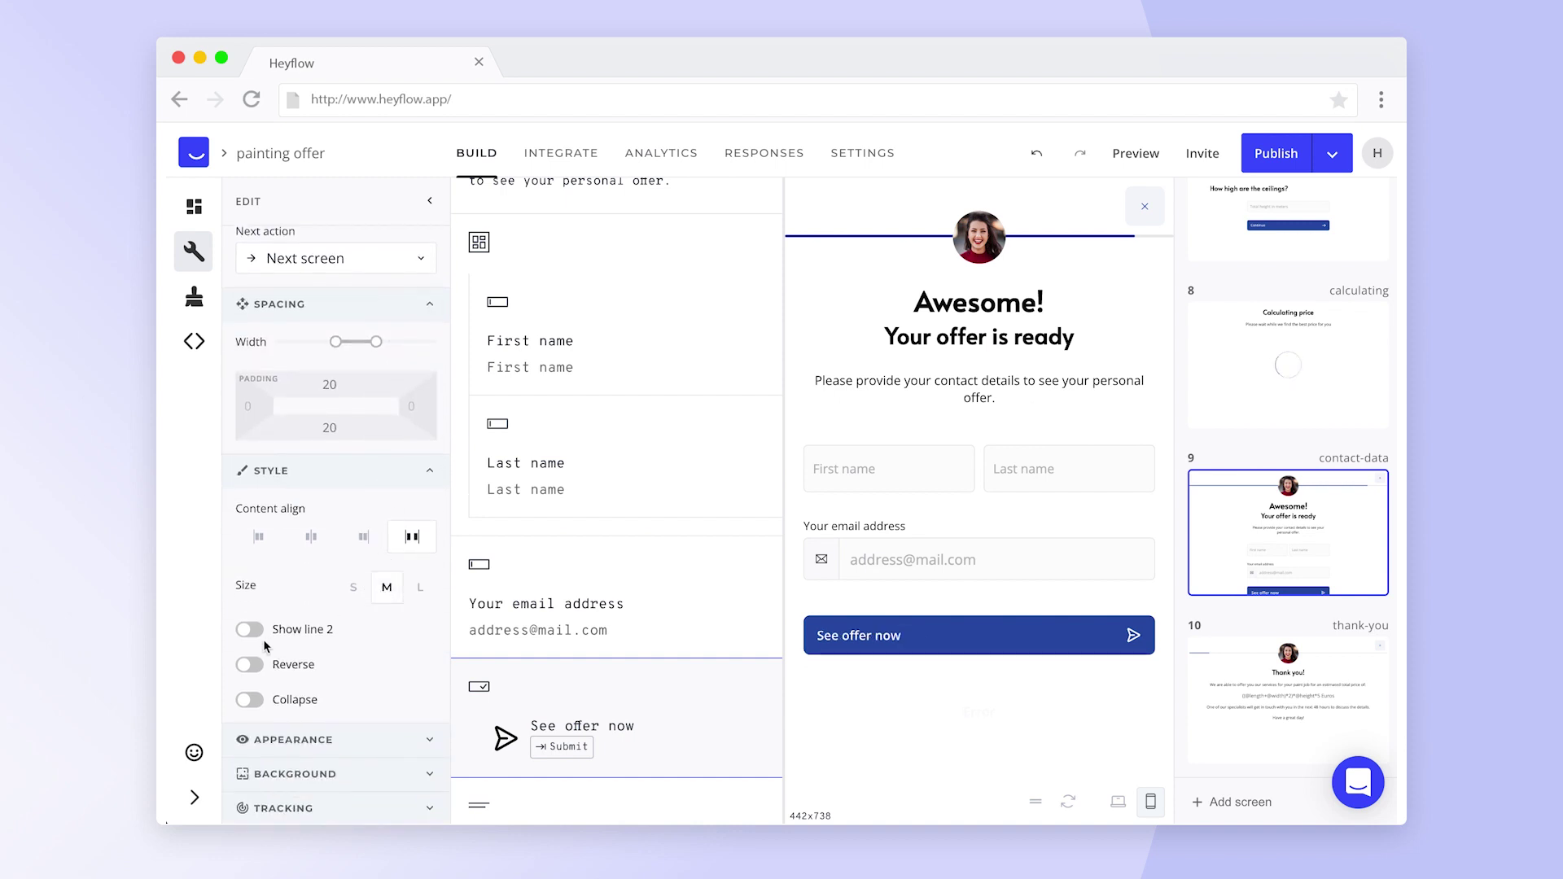
click(249, 630)
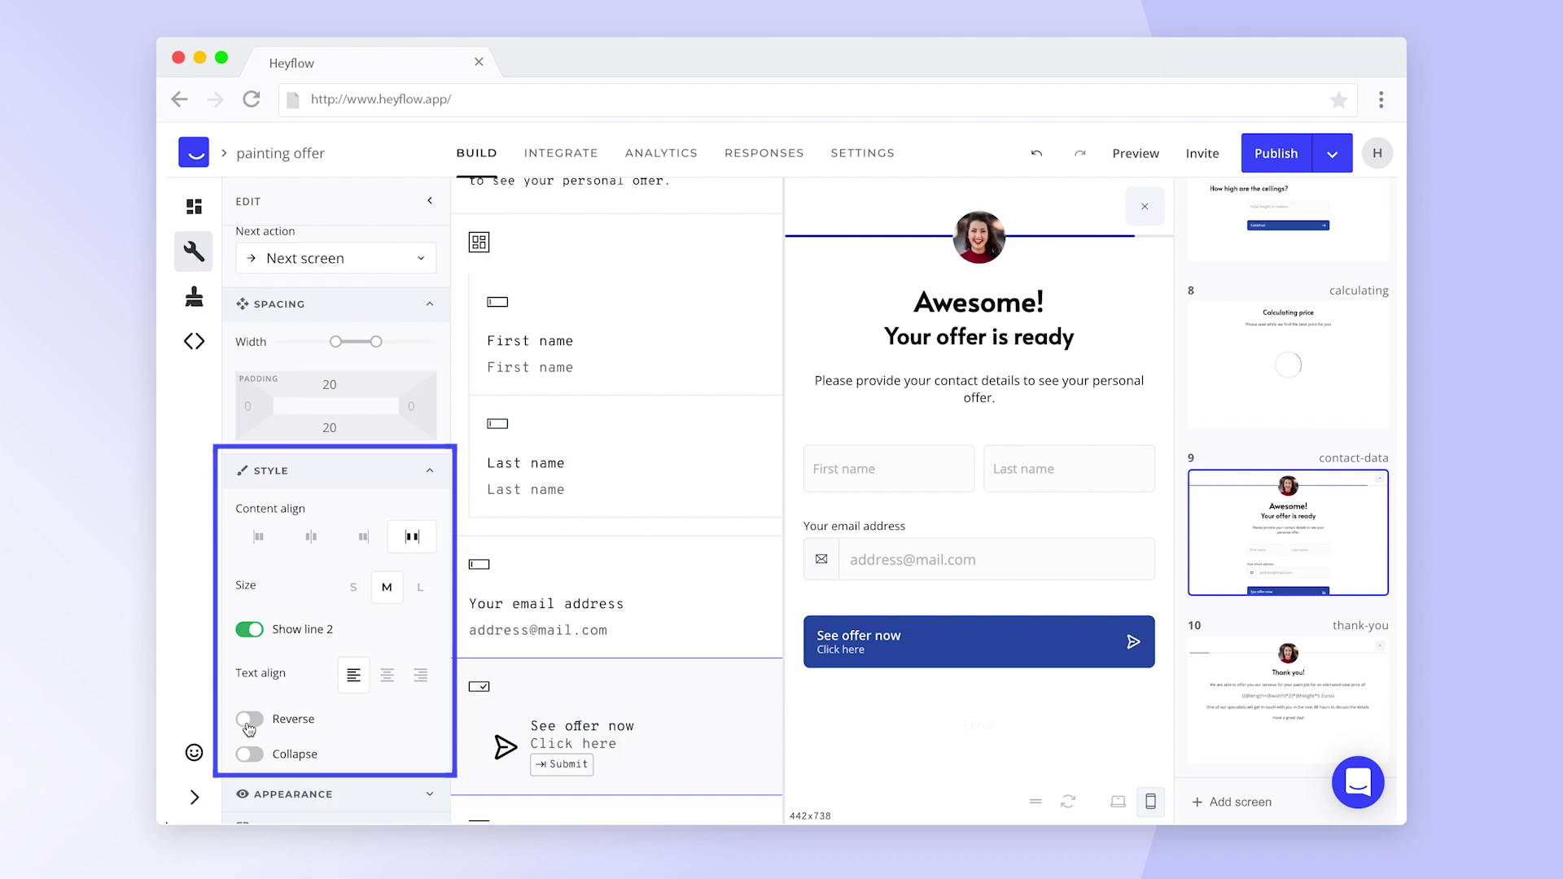
click(249, 755)
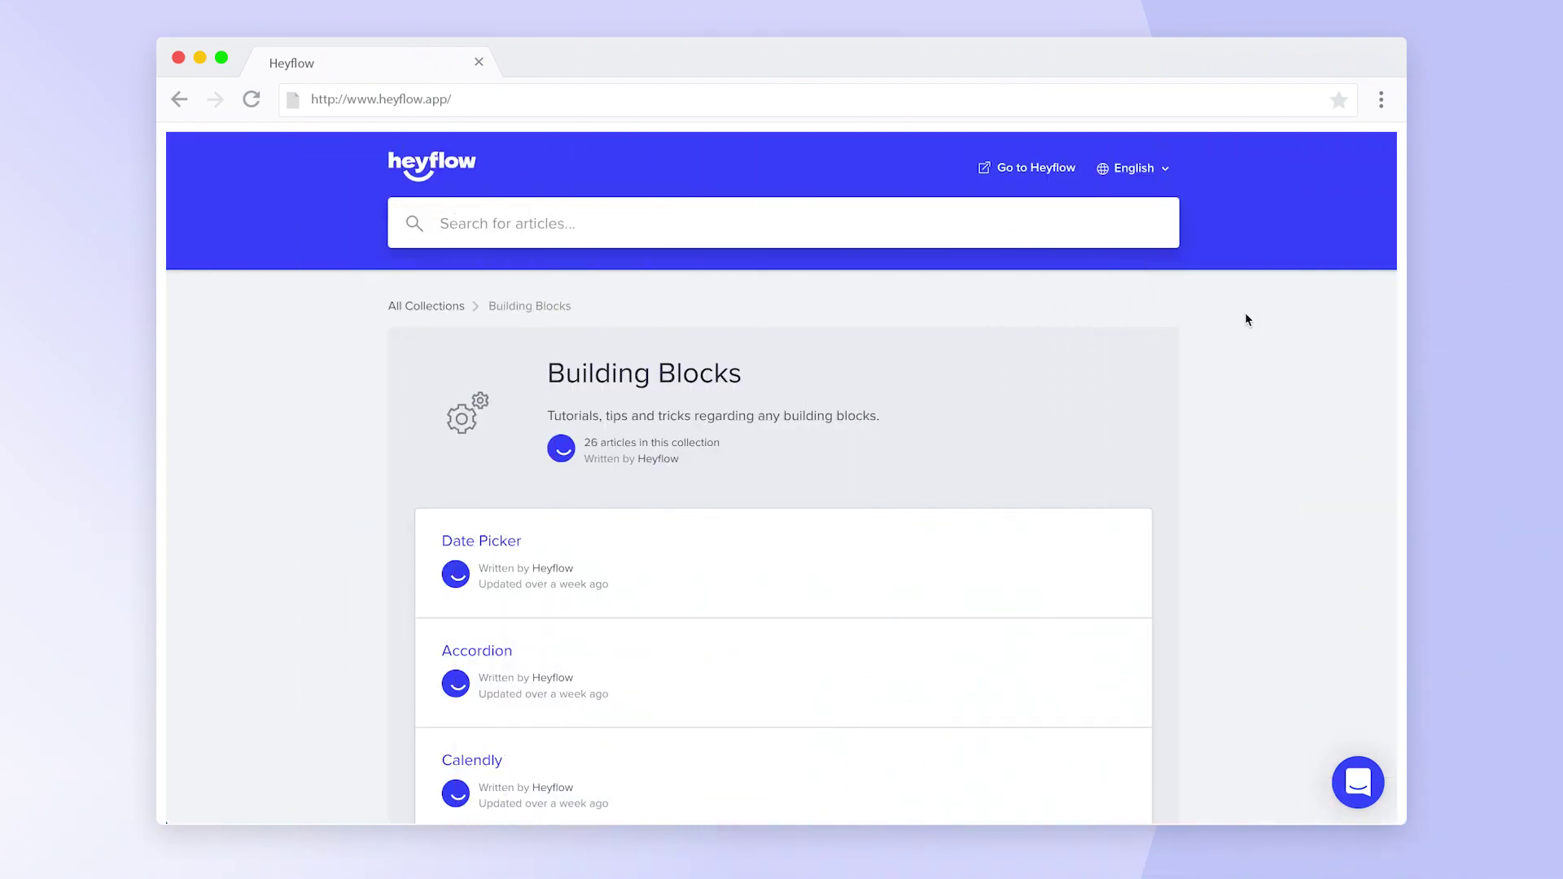
- Scroll the Building Blocks help collection past Text to the Input articles like Input Field and Textarea
scroll(1246, 316, down, 3)
scroll(1246, 316, down, 2)
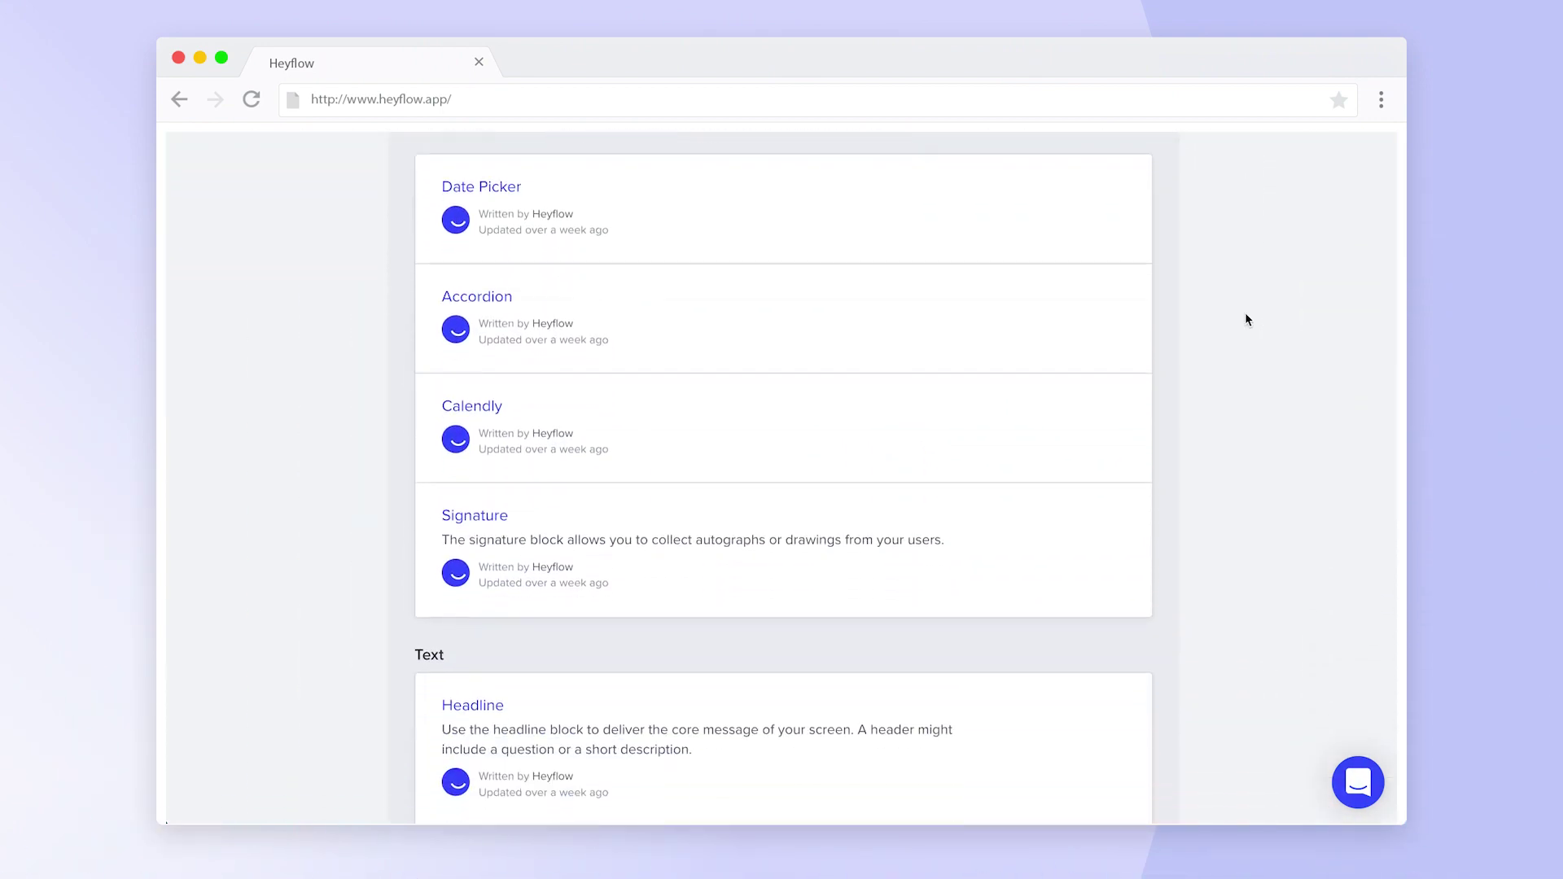
scroll(1246, 316, down, 3)
scroll(1246, 318, down, 6)
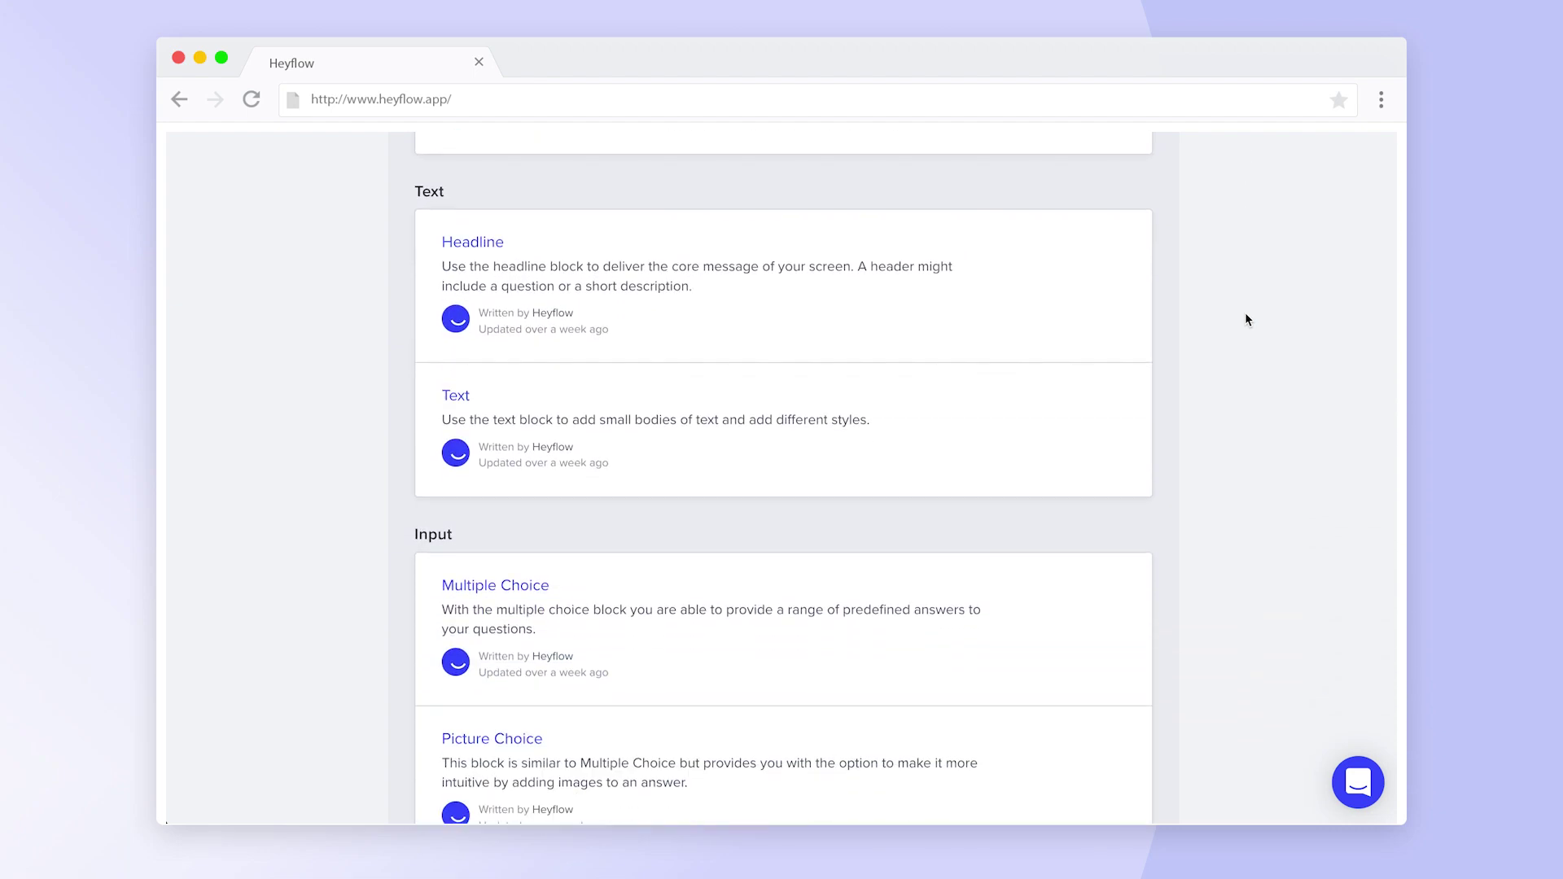
scroll(1246, 318, down, 4)
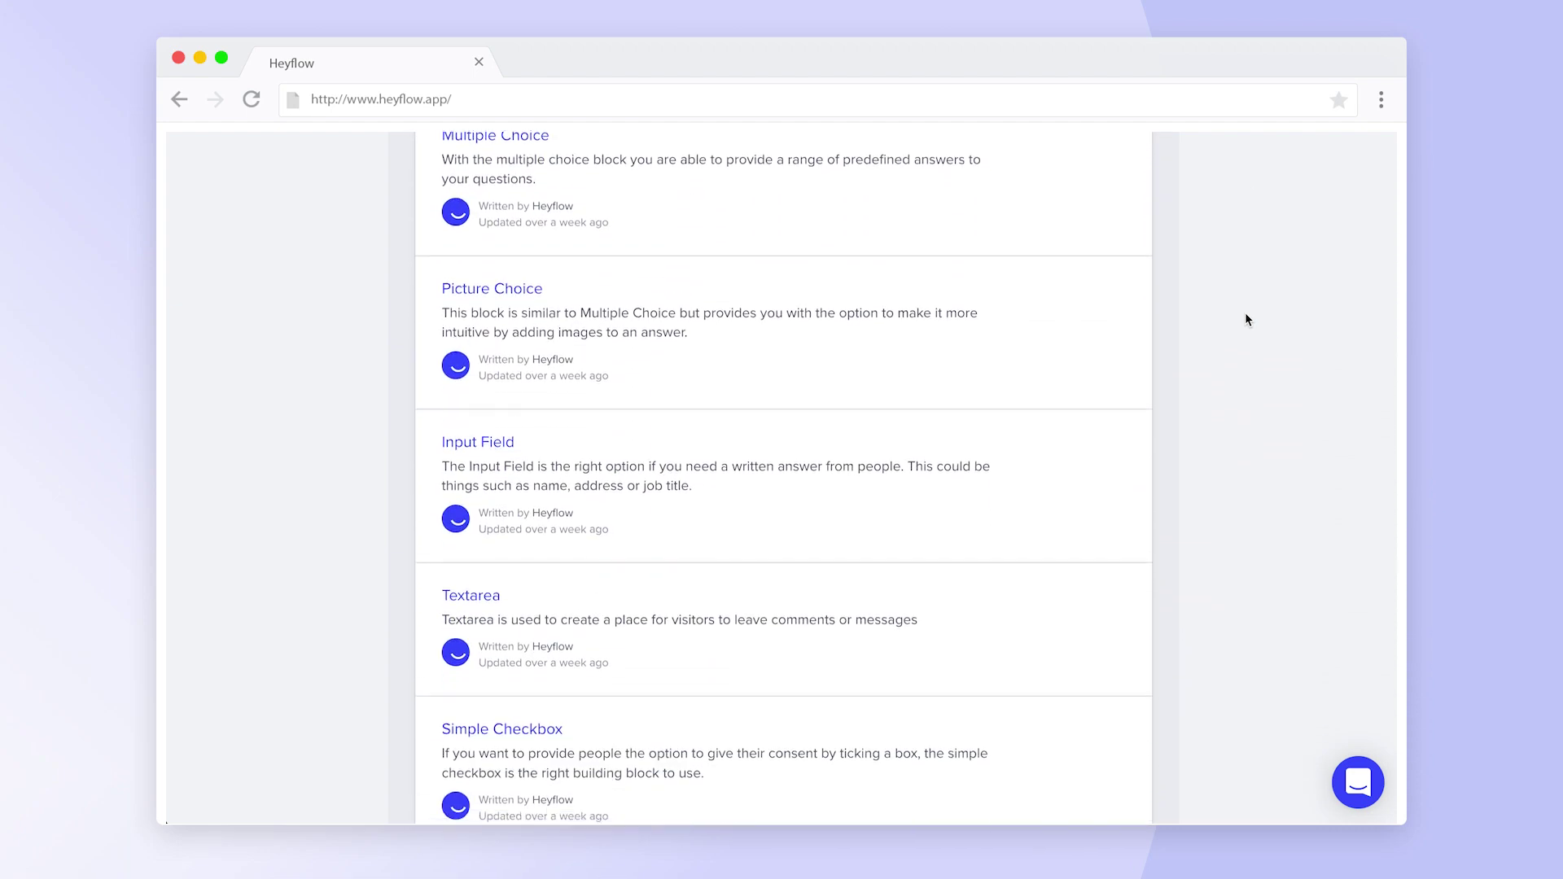